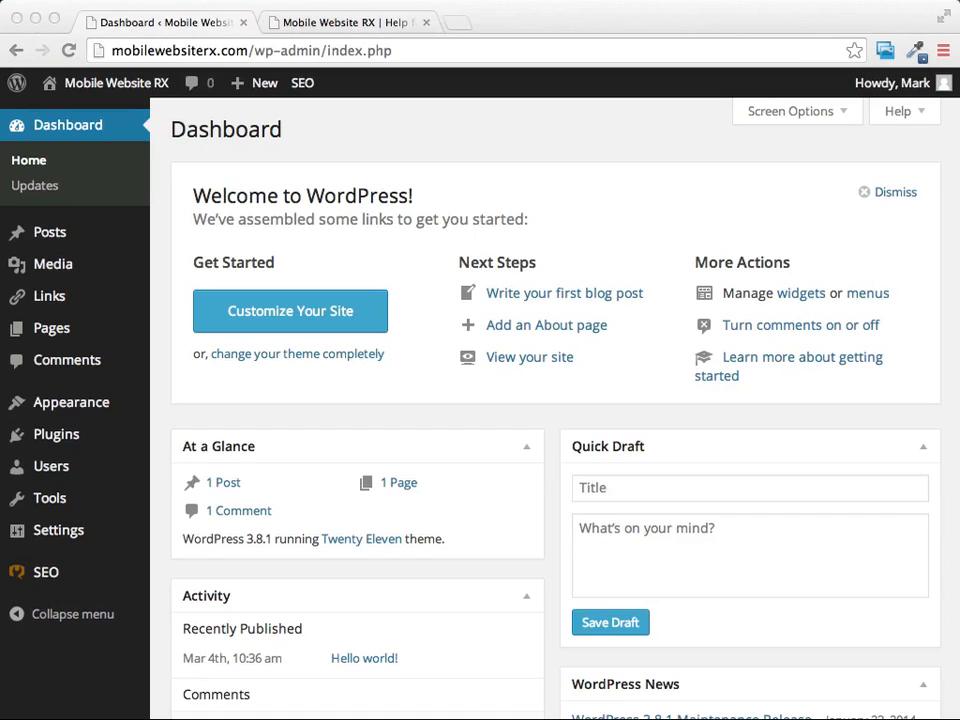
Step: View the live site's home page and open the "Hello world!" post from the recent posts
click(354, 24)
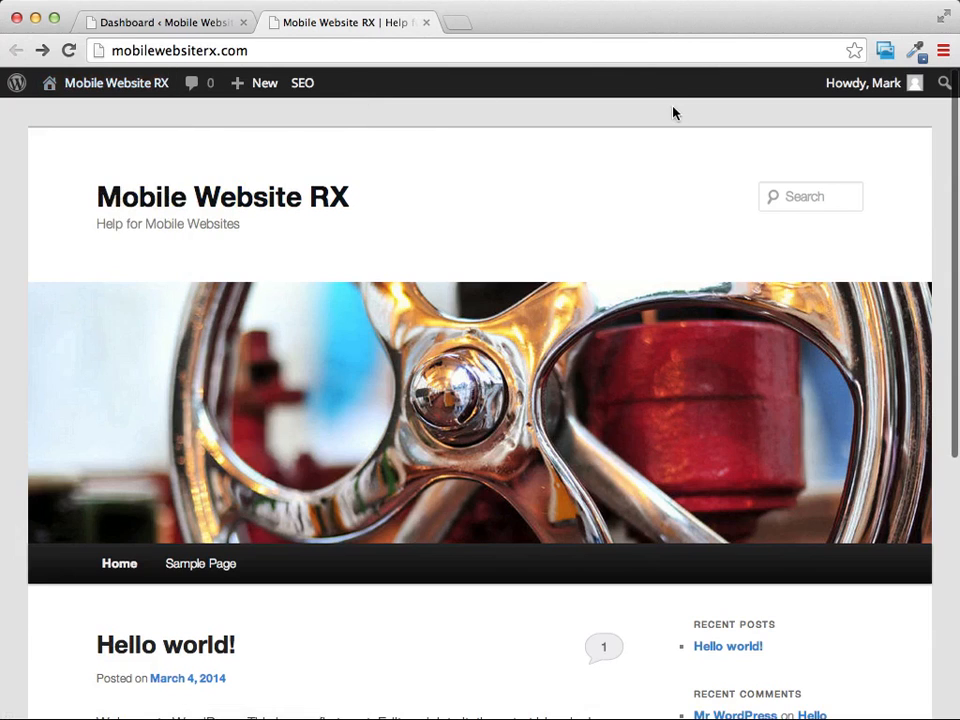
scroll(483, 163, down, 3)
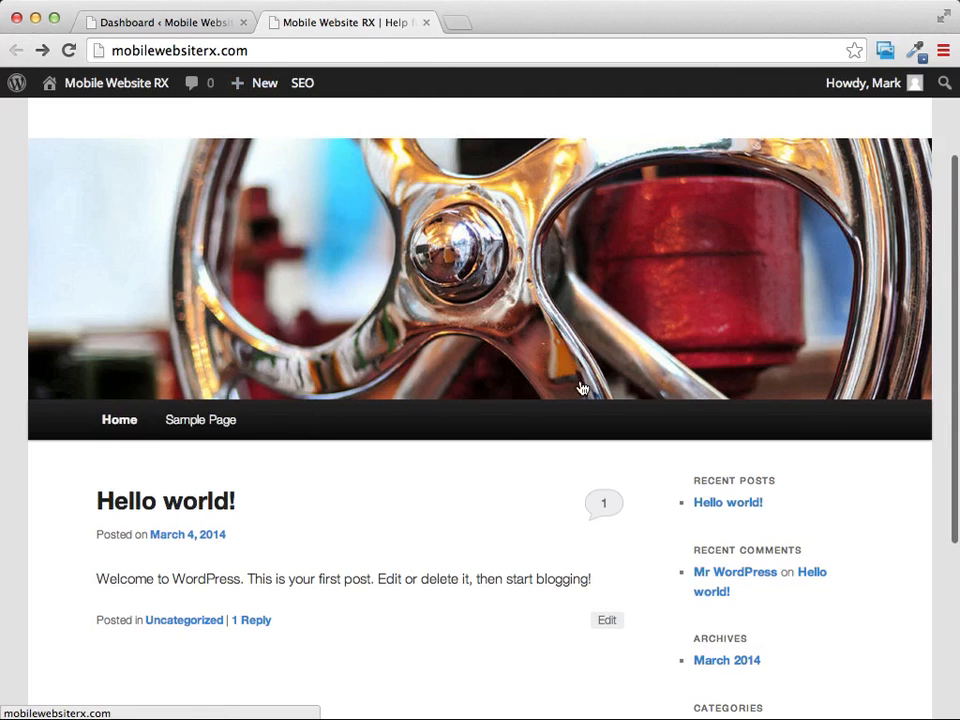
scroll(580, 388, down, 2)
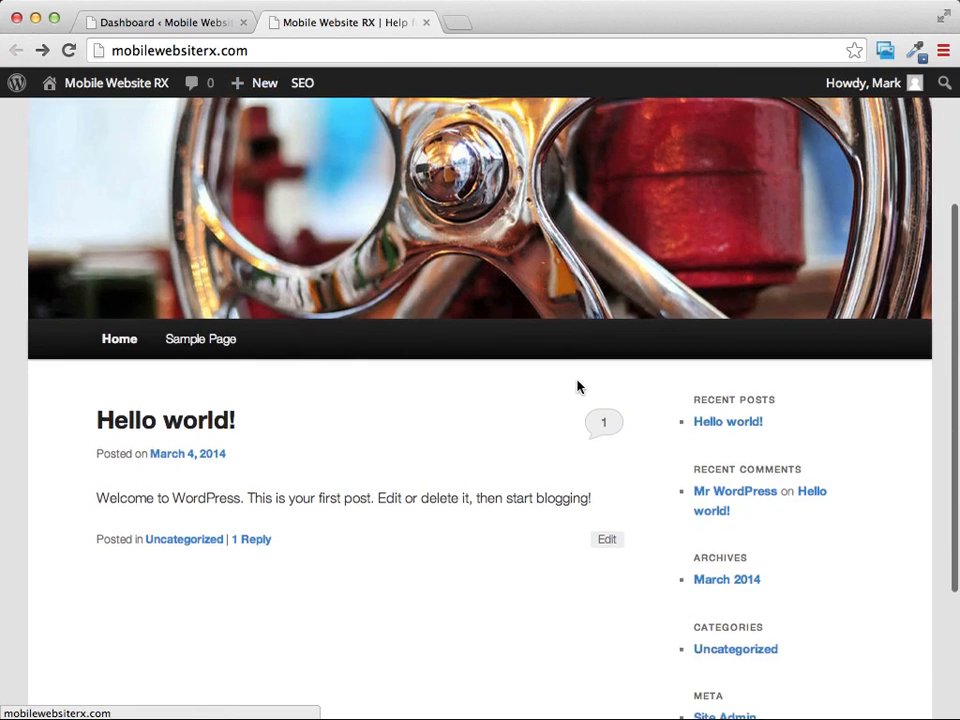
click(719, 427)
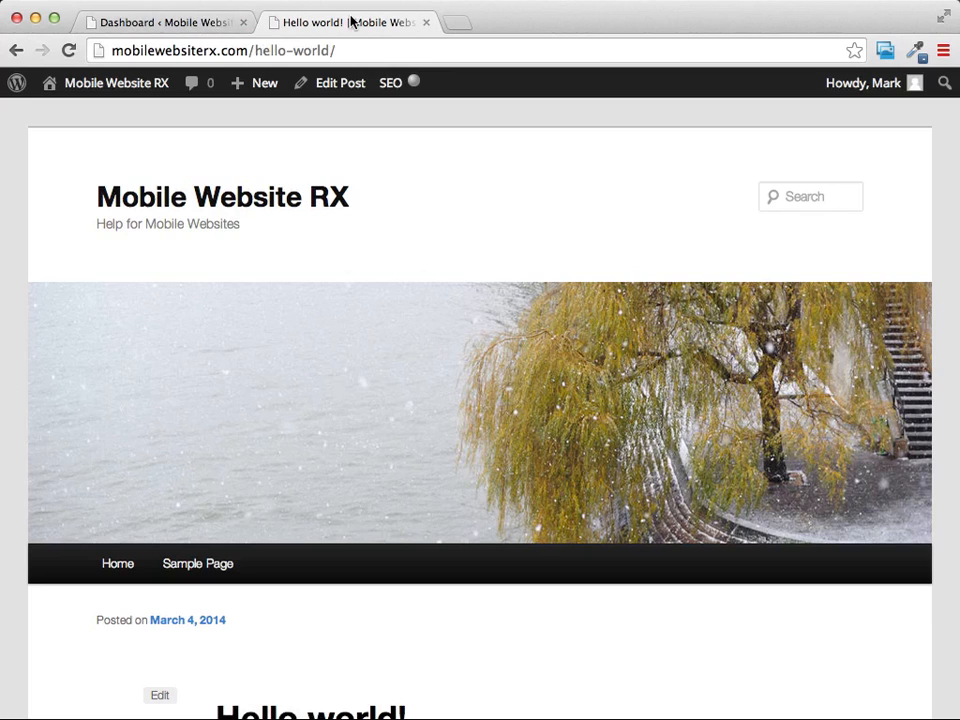
Step: Return to the site's admin and move the "Hello world!" post to the trash
click(166, 23)
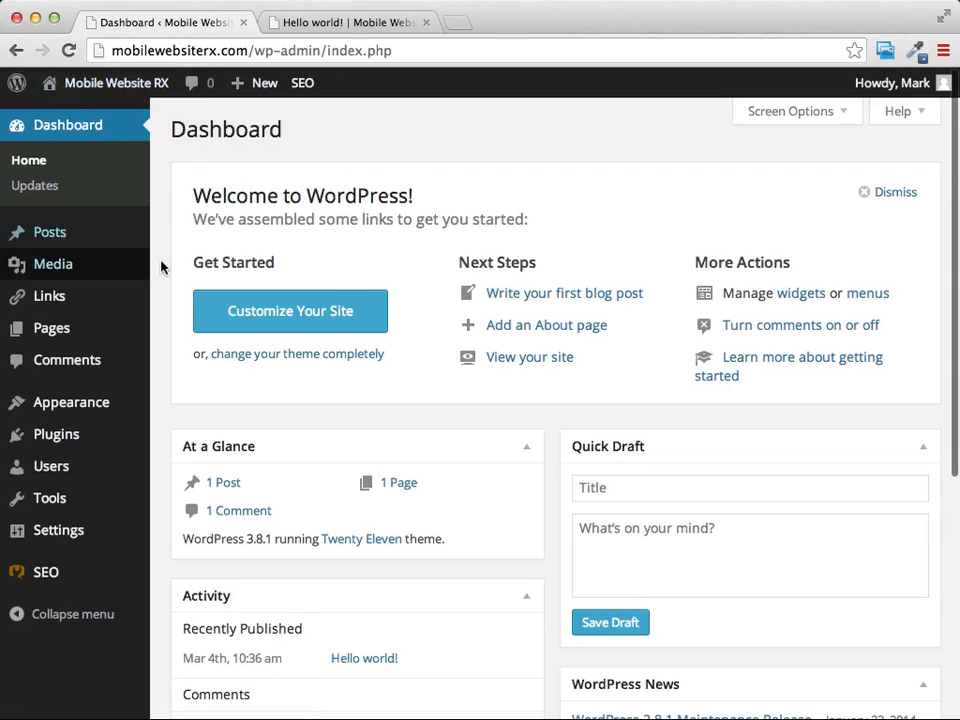
mouse_move(69, 229)
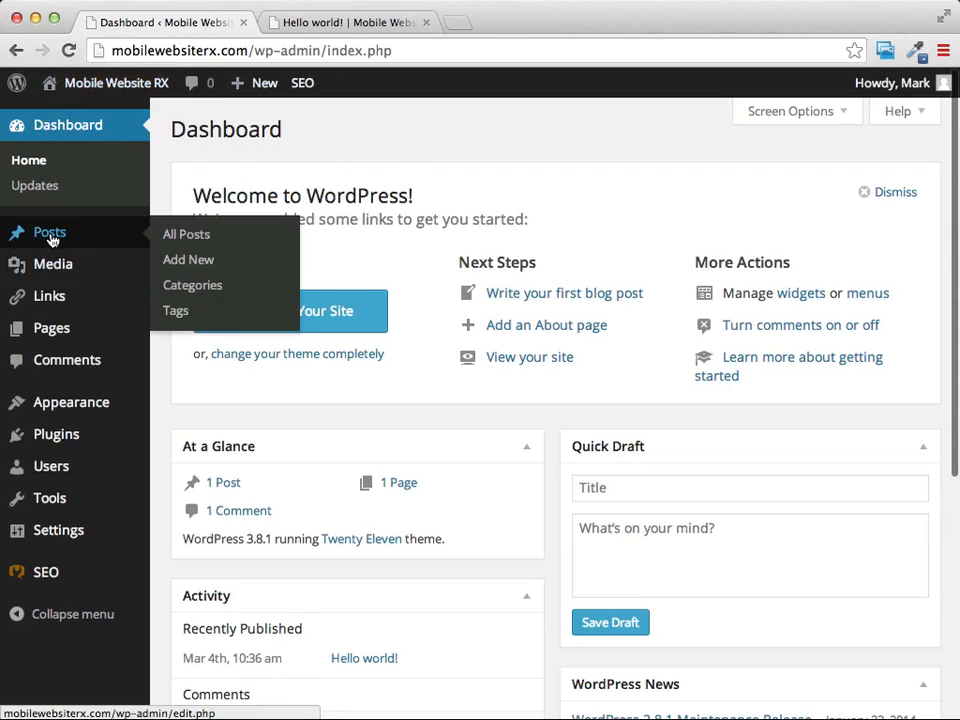
click(52, 240)
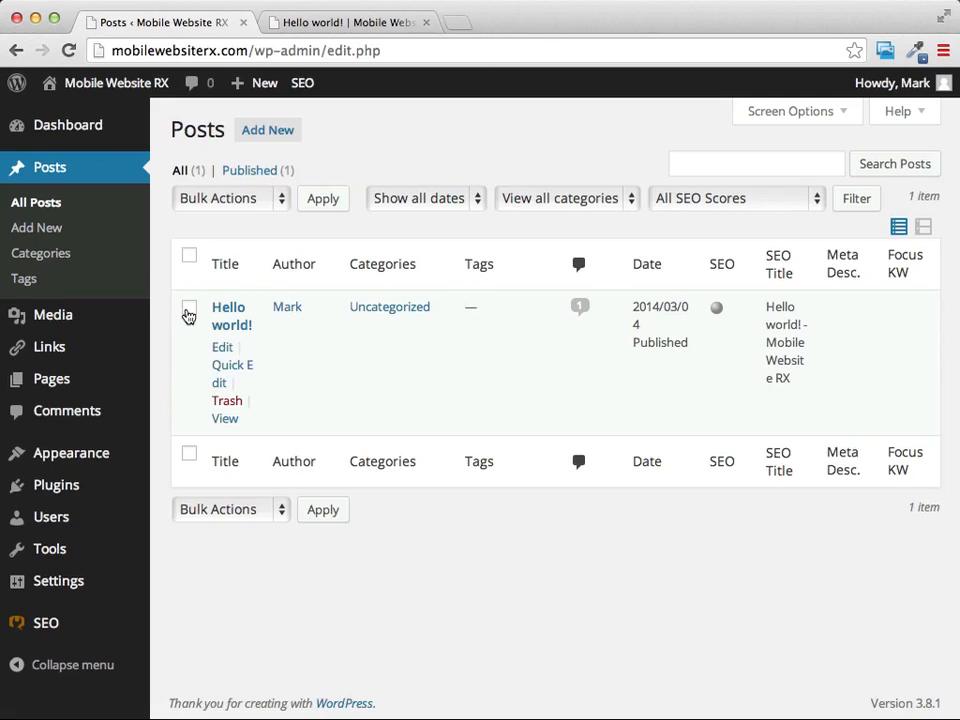
click(188, 311)
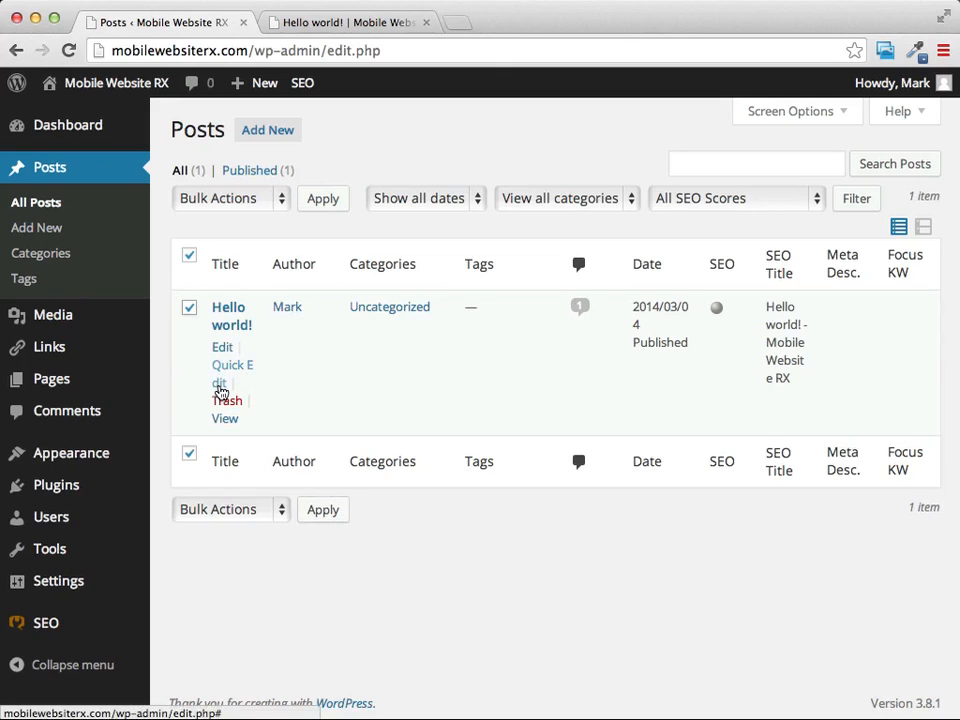
click(228, 404)
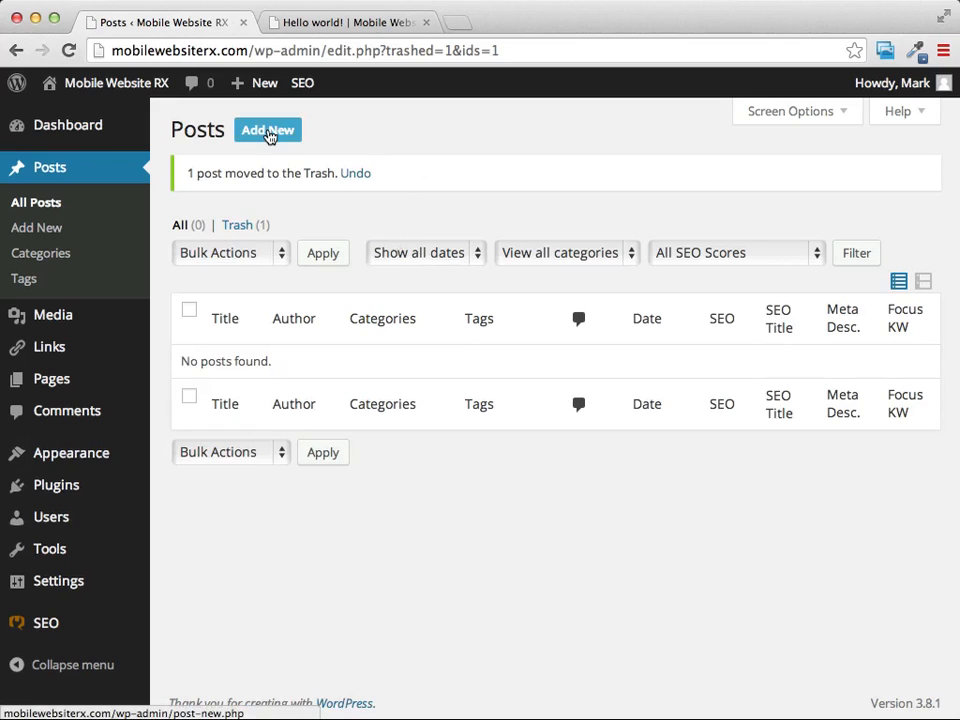
Step: Start a new post and title it "A New Mobile Website"
click(268, 131)
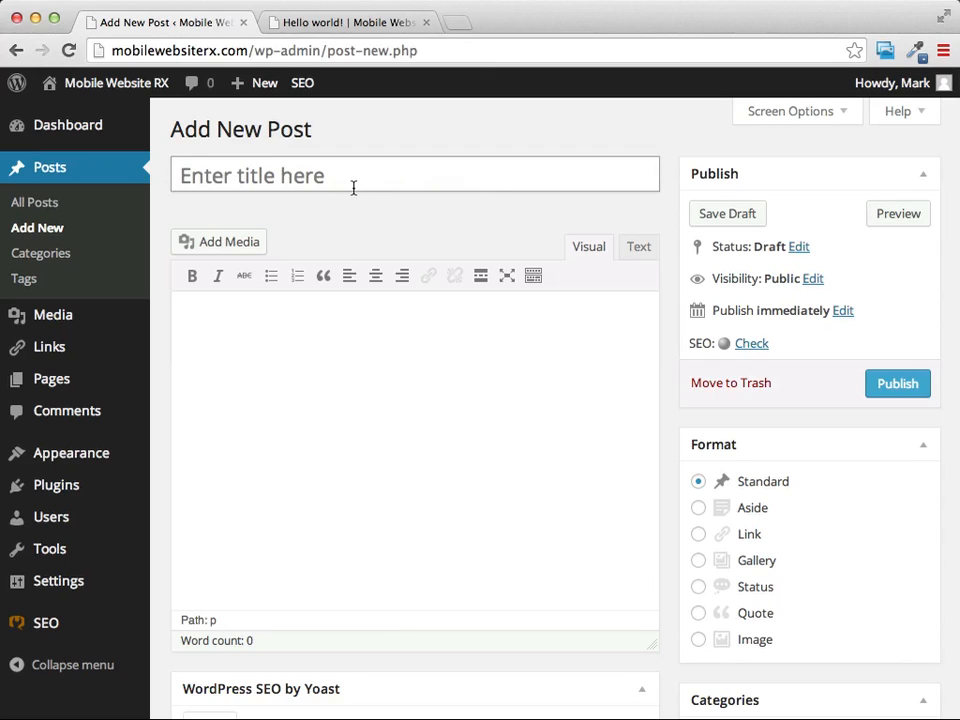
click(325, 175)
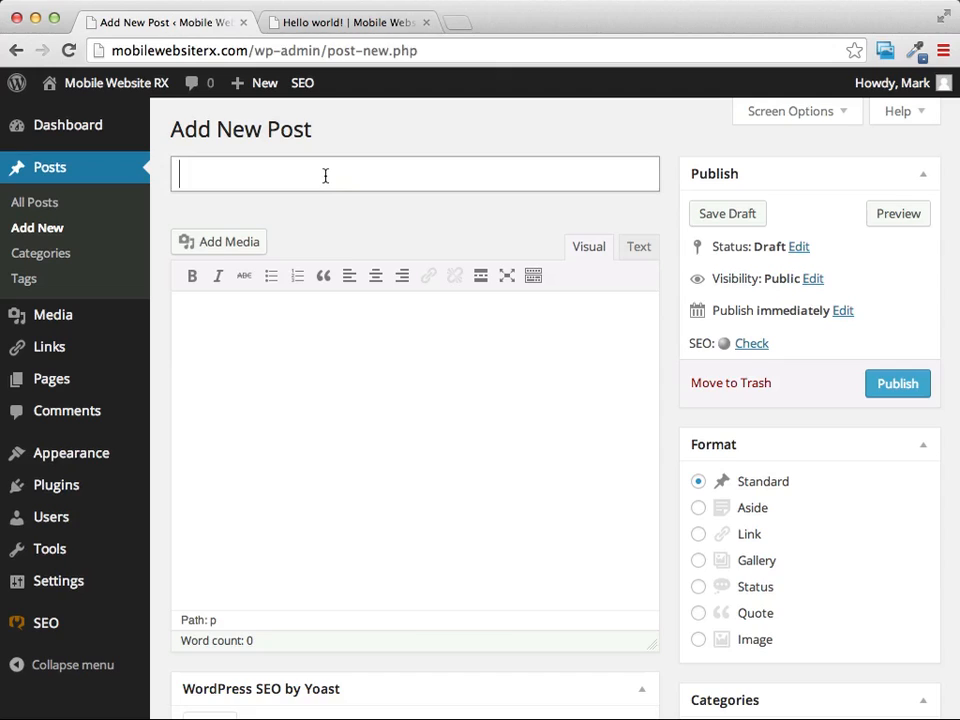
text(A New )
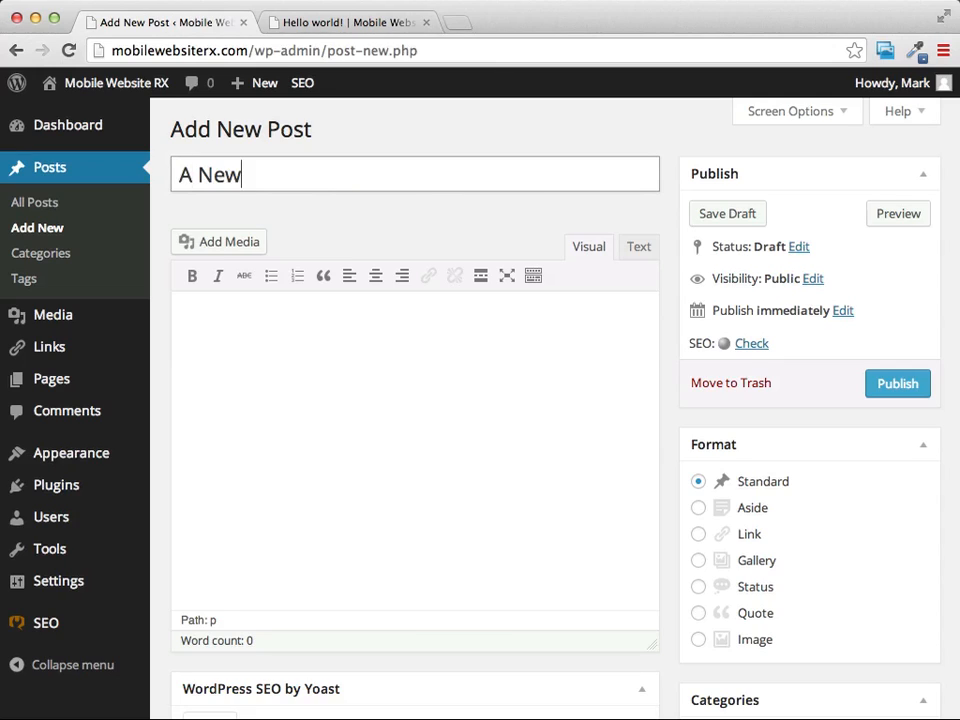
text(Mobi)
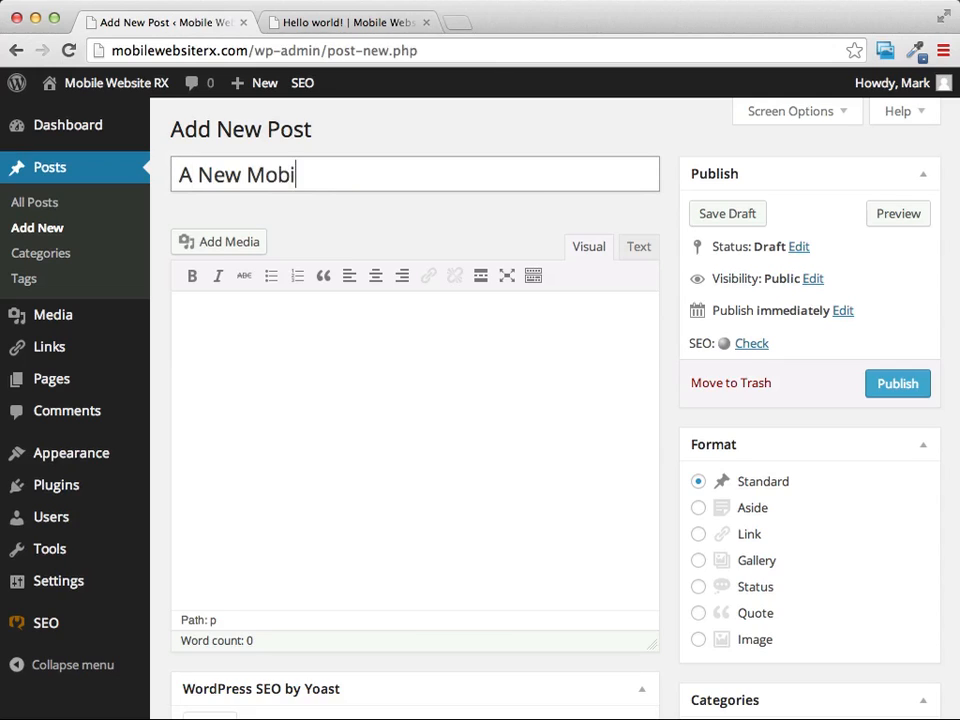
text(le Website)
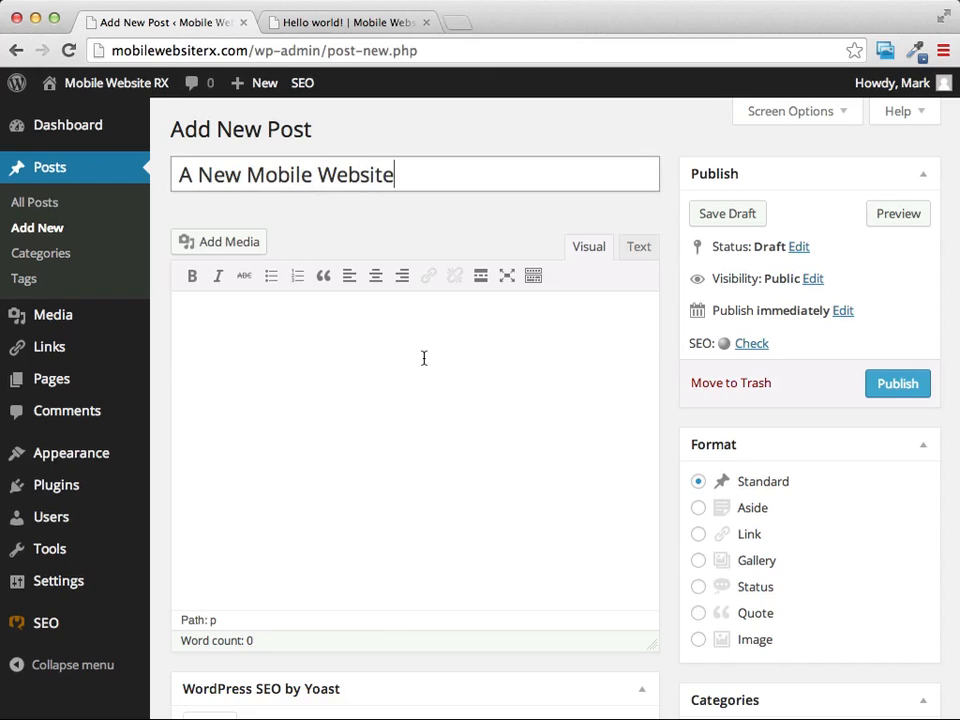
Step: Write two body paragraphs: "This is where our content goes." and "We can talk about whatever we want on this page."
click(223, 324)
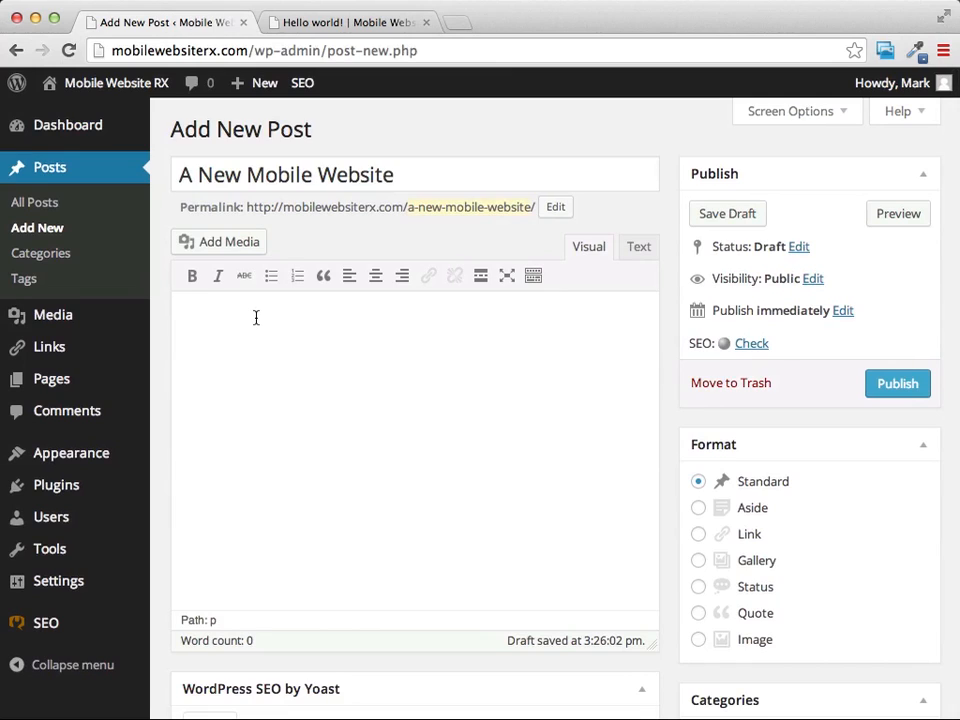
text(This is where our content )
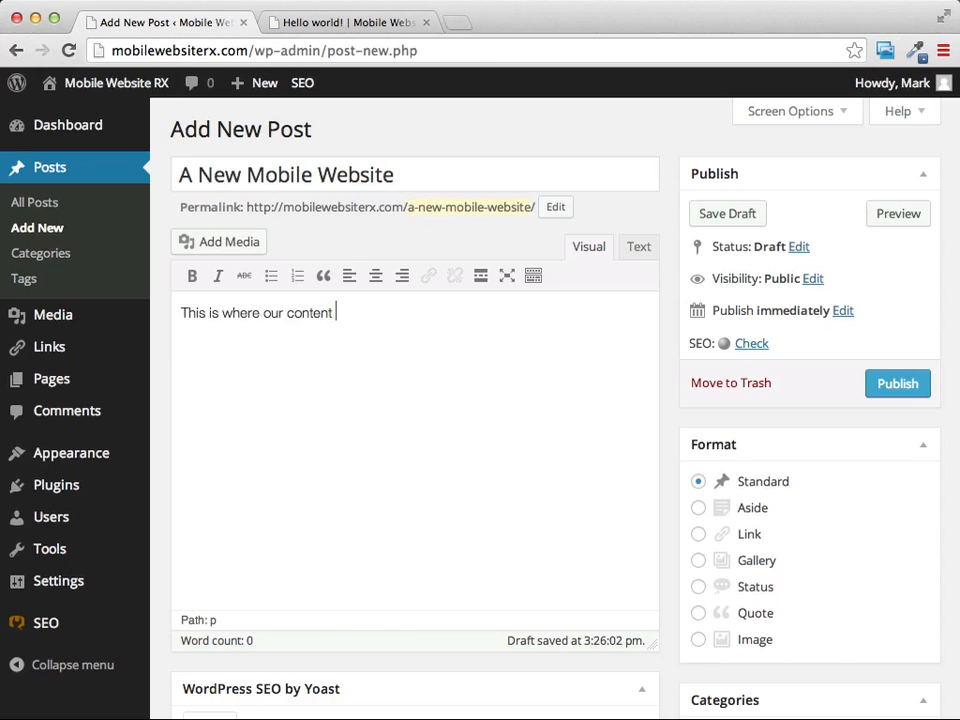
text(goes.  )
text(We can ta)
text(lk ab)
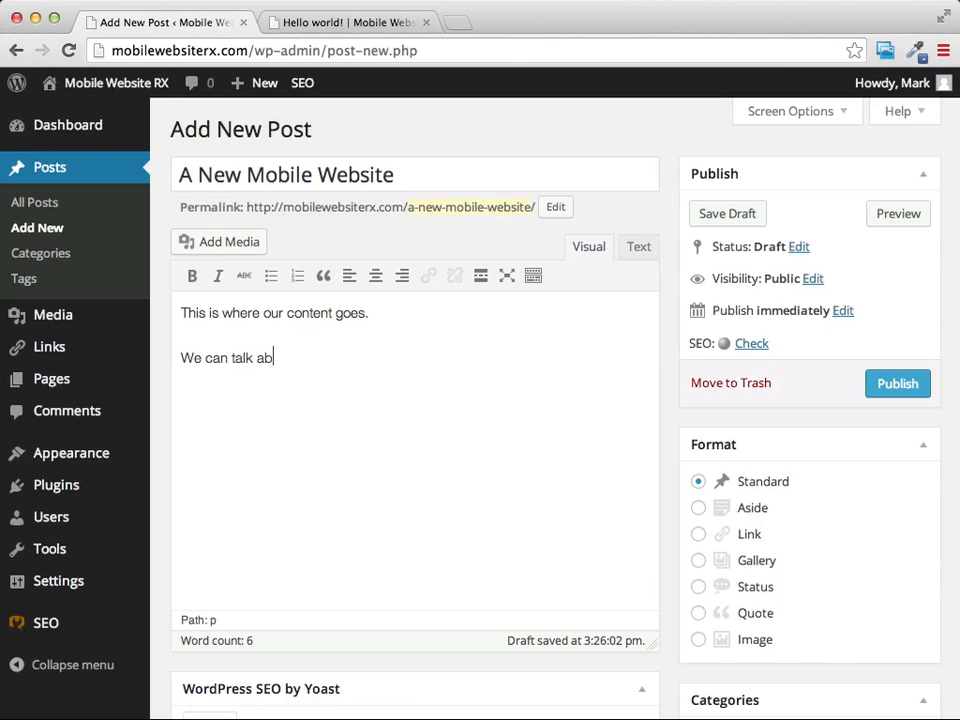
text(out whatever we want )
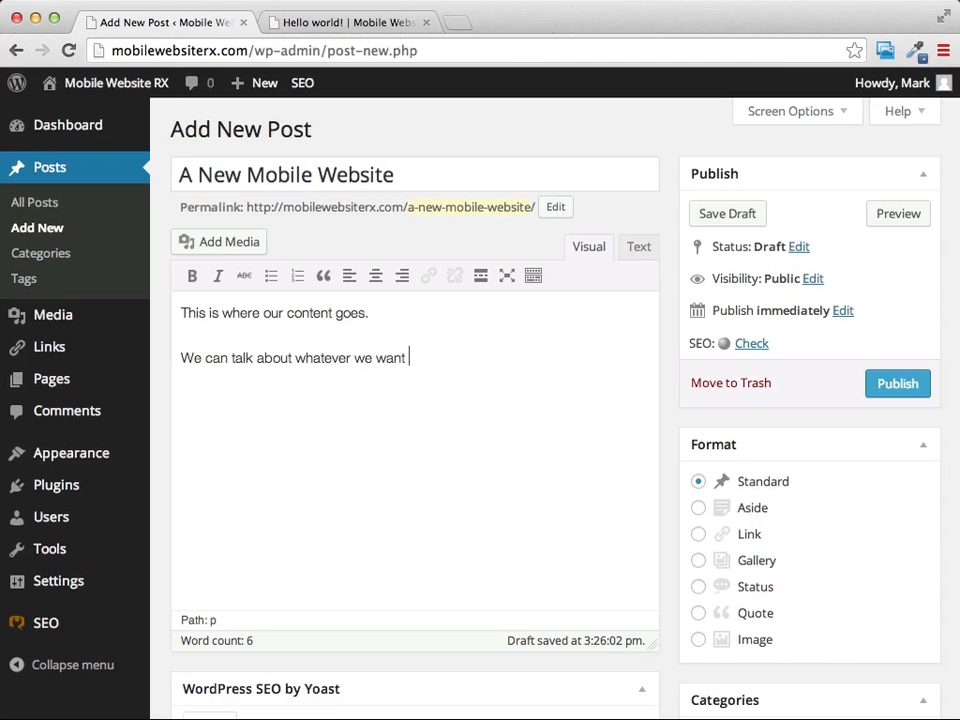
text(on this page.)
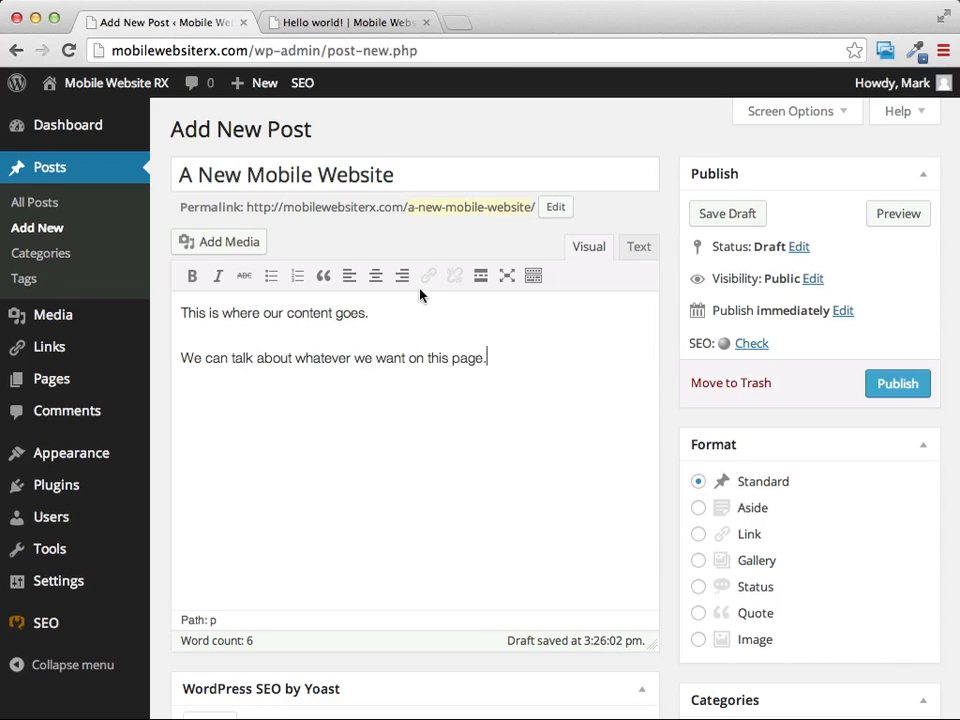
Step: Show the post editor's additional row of formatting tools and look at the available paragraph formats
scroll(598, 302, down, 2)
scroll(495, 283, up, 1)
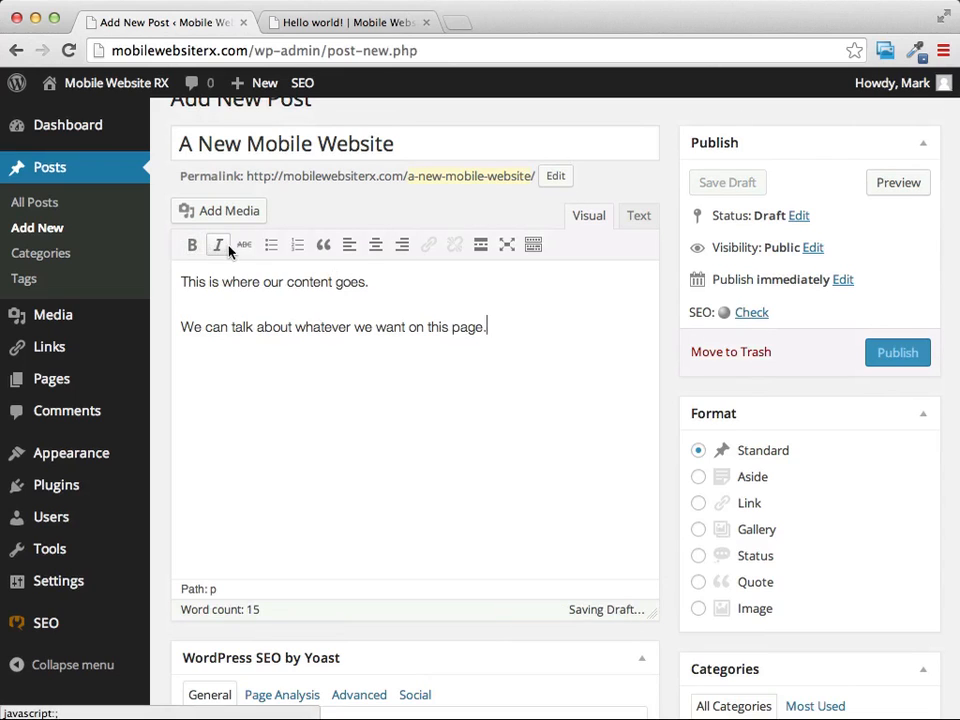
scroll(218, 247, down, 1)
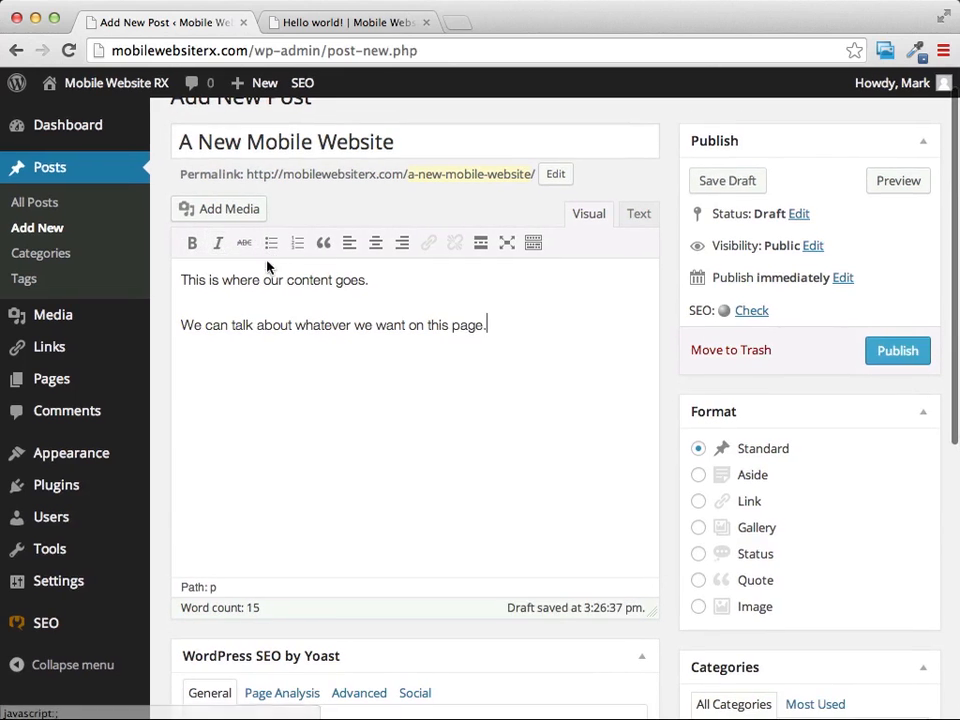
scroll(268, 246, up, 1)
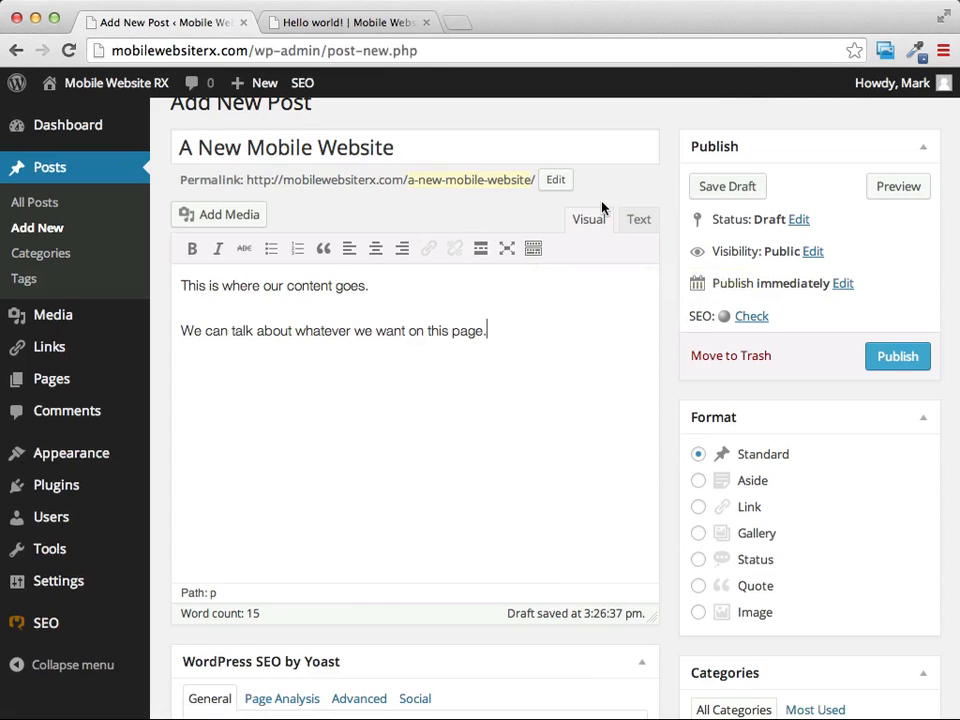
click(533, 248)
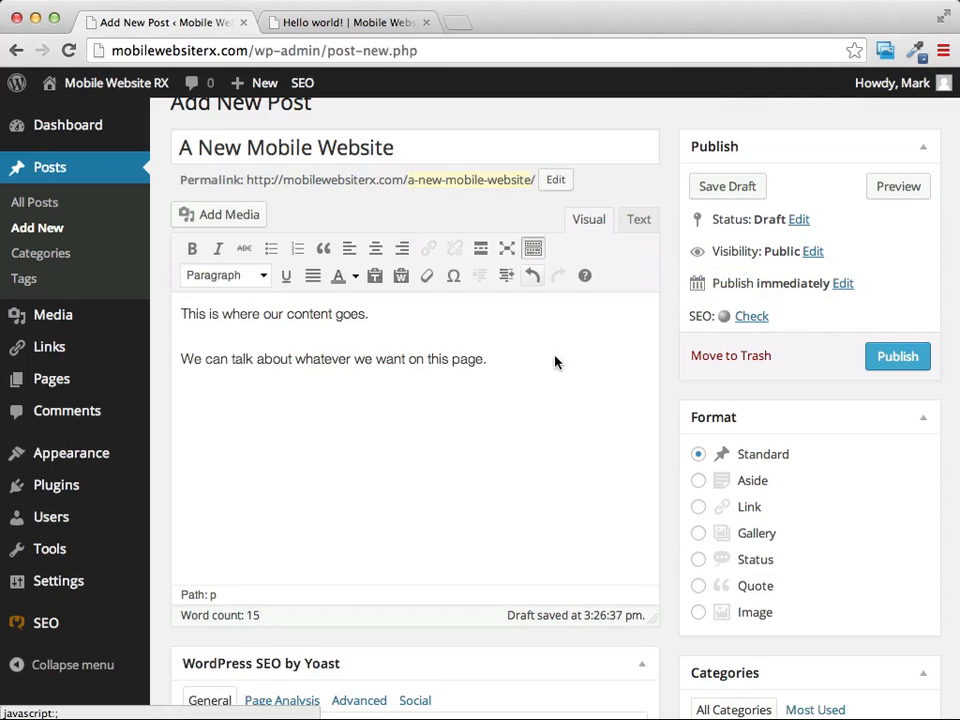
click(263, 278)
click(262, 278)
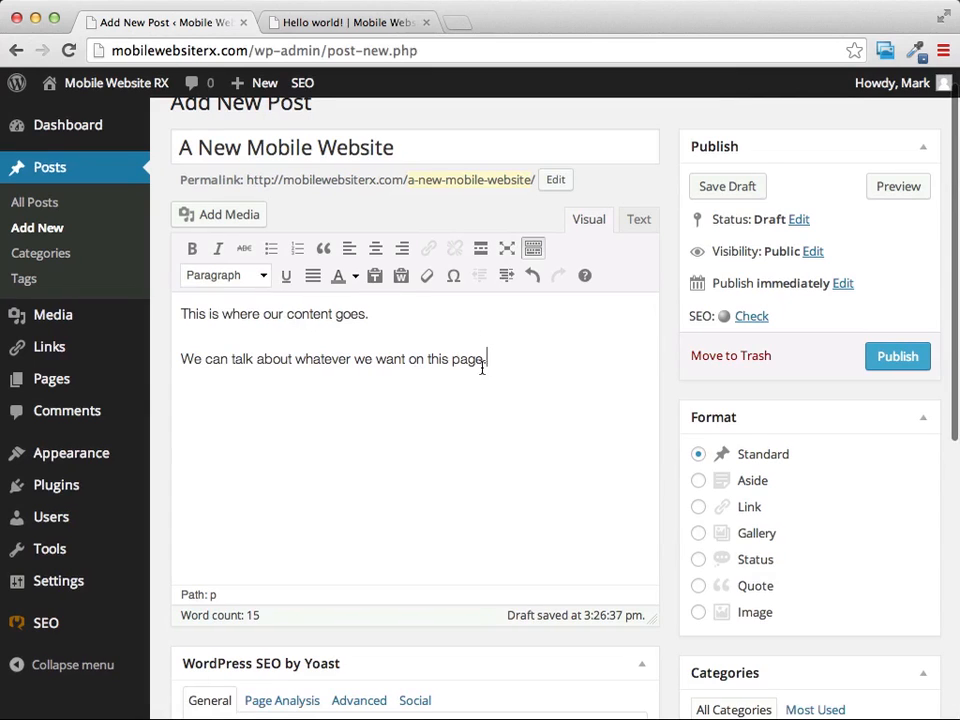
scroll(509, 363, right, 1)
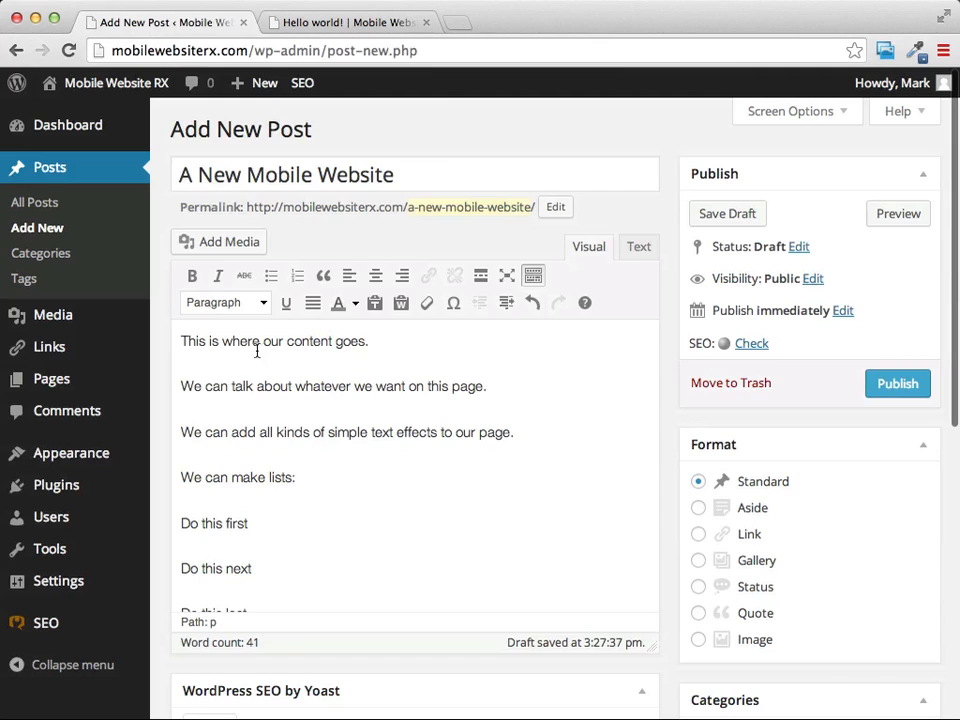
Step: Format the opening line "This is where our content goes." as Heading 1
drag(182, 341, 372, 343)
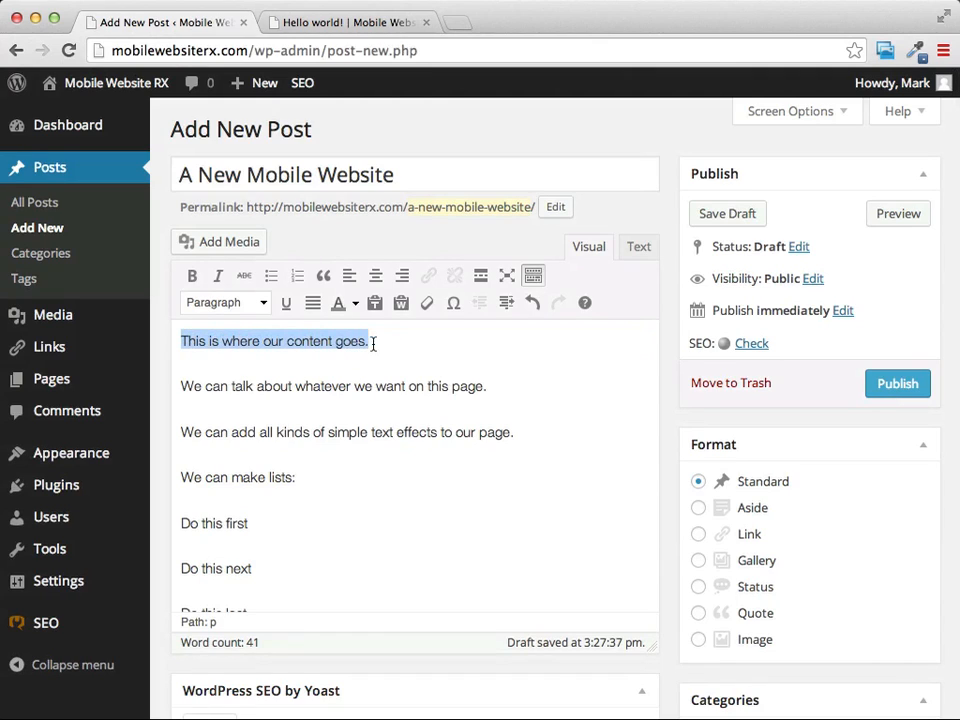
click(262, 304)
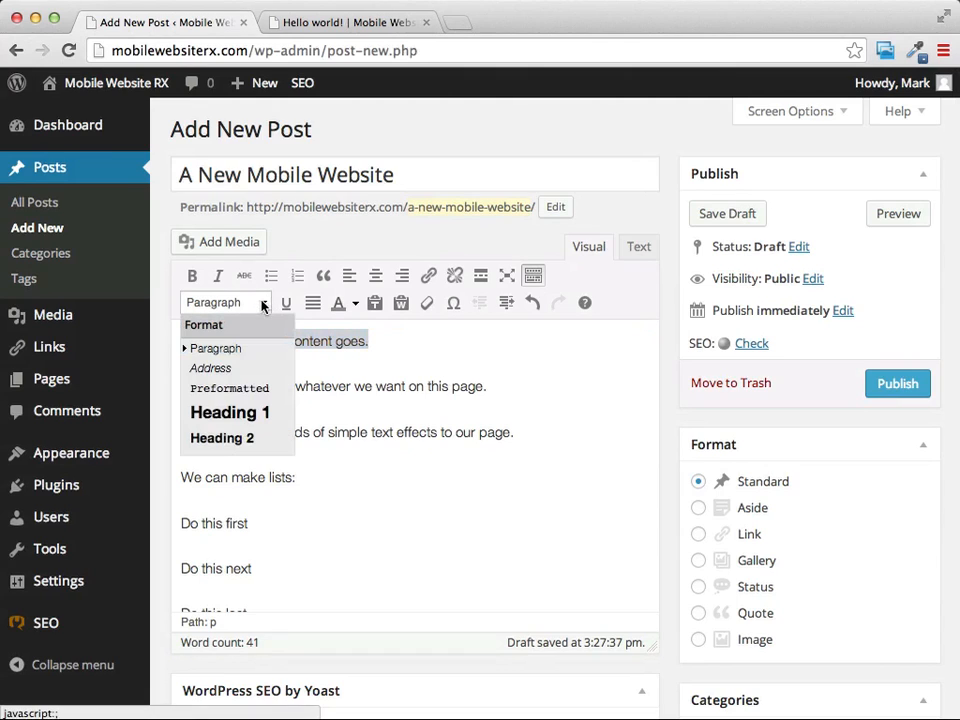
click(232, 413)
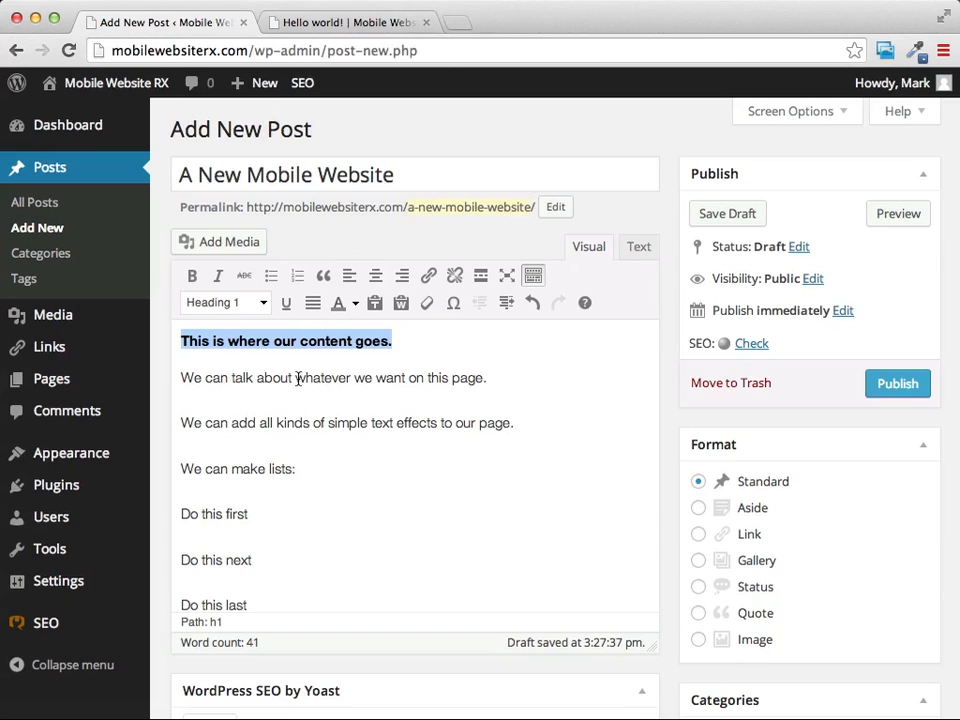
Step: Make the word "whatever" in the second paragraph bold and underlined
drag(296, 380, 352, 378)
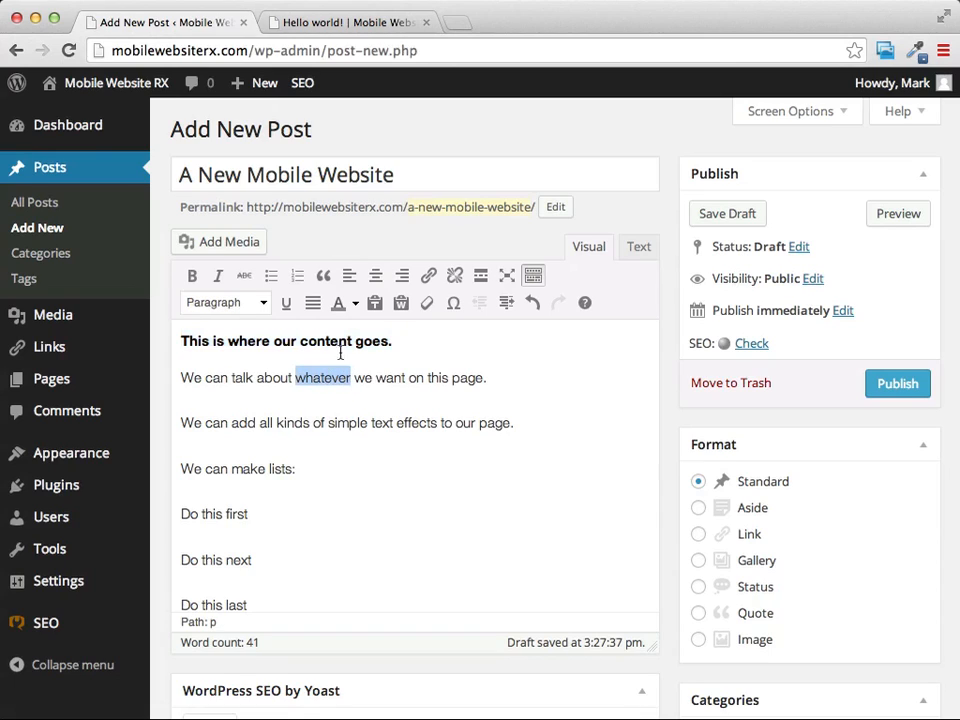
click(191, 276)
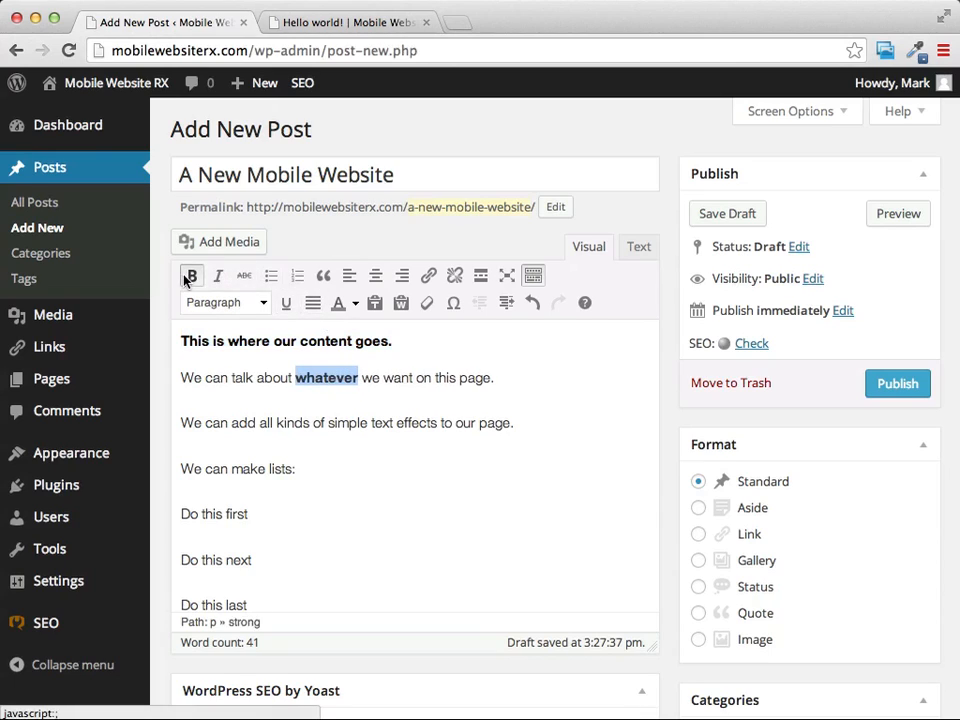
click(286, 304)
Step: Turn the lines "Do this first", "Do this next" and "Do this last" into a numbered list
scroll(452, 450, down, 3)
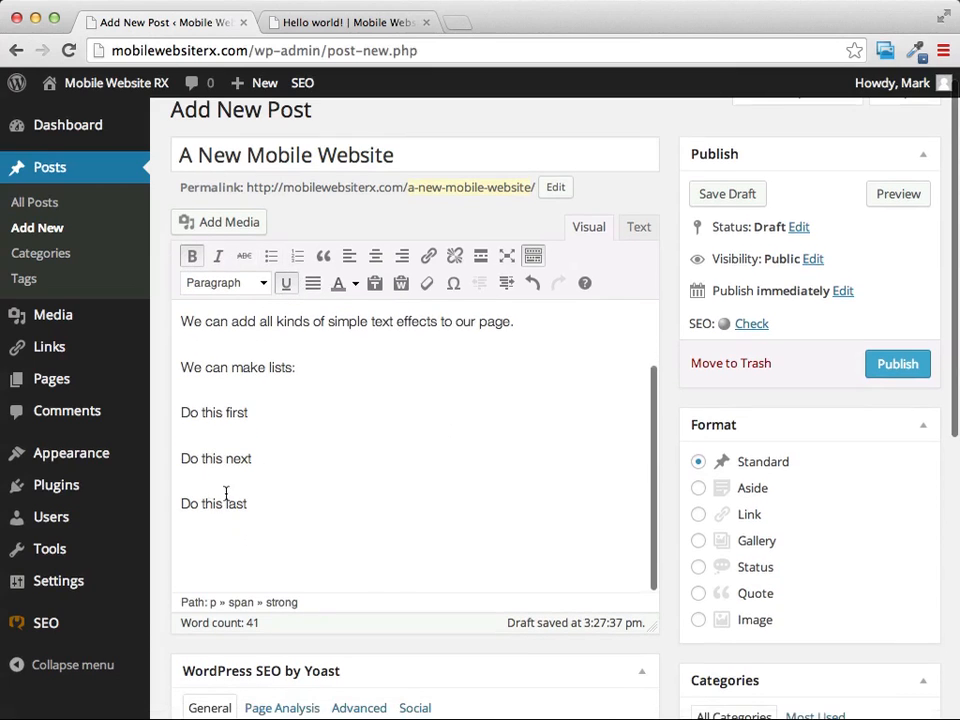
drag(252, 507, 181, 418)
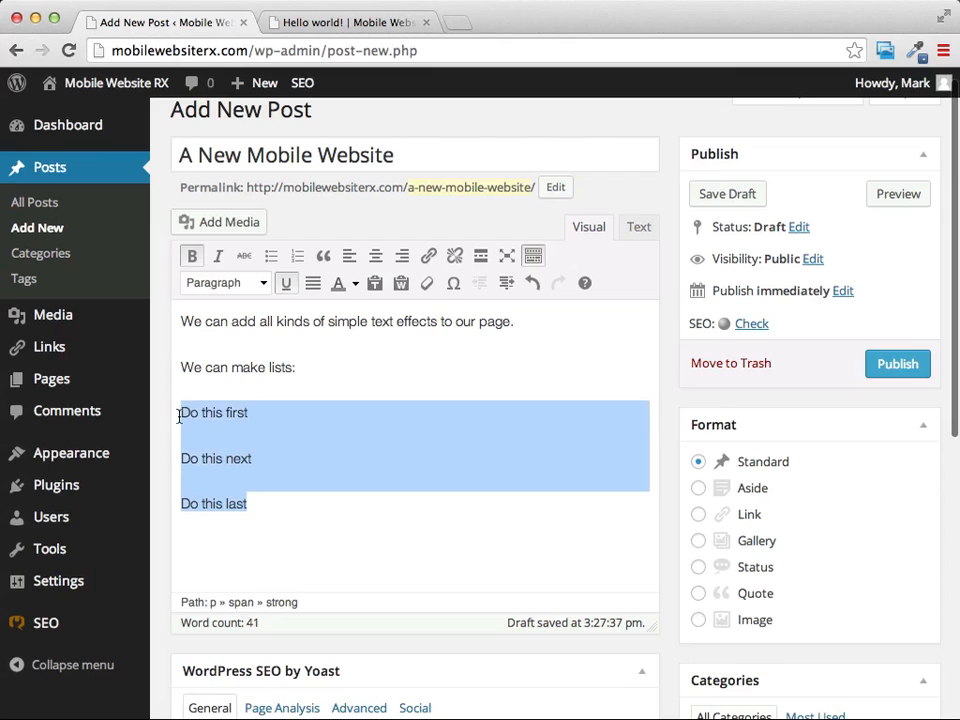
click(297, 255)
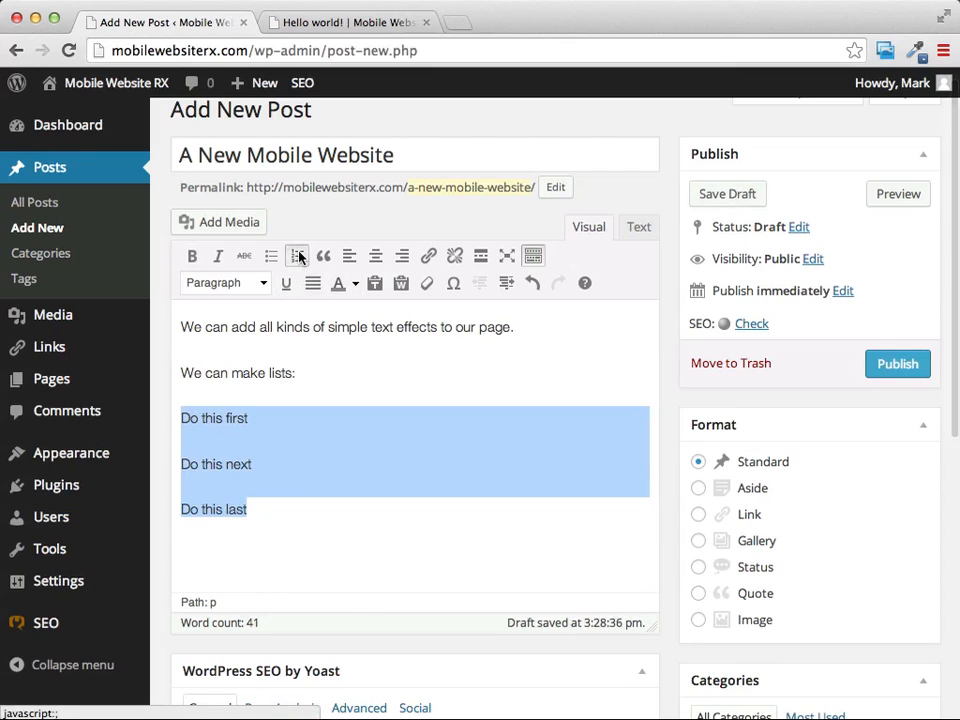
click(297, 255)
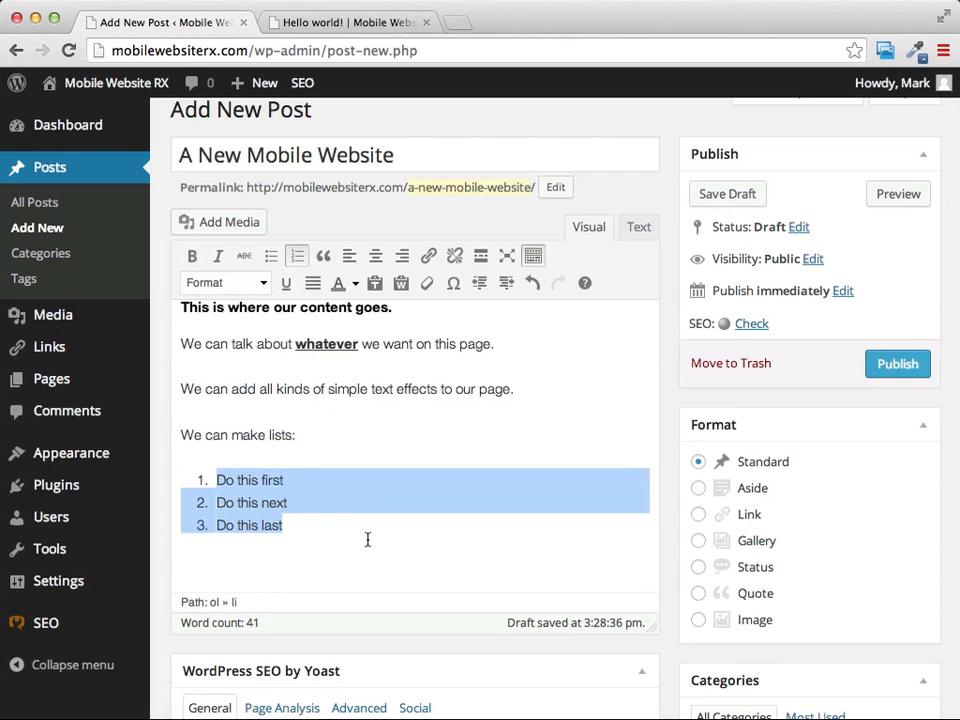
click(326, 546)
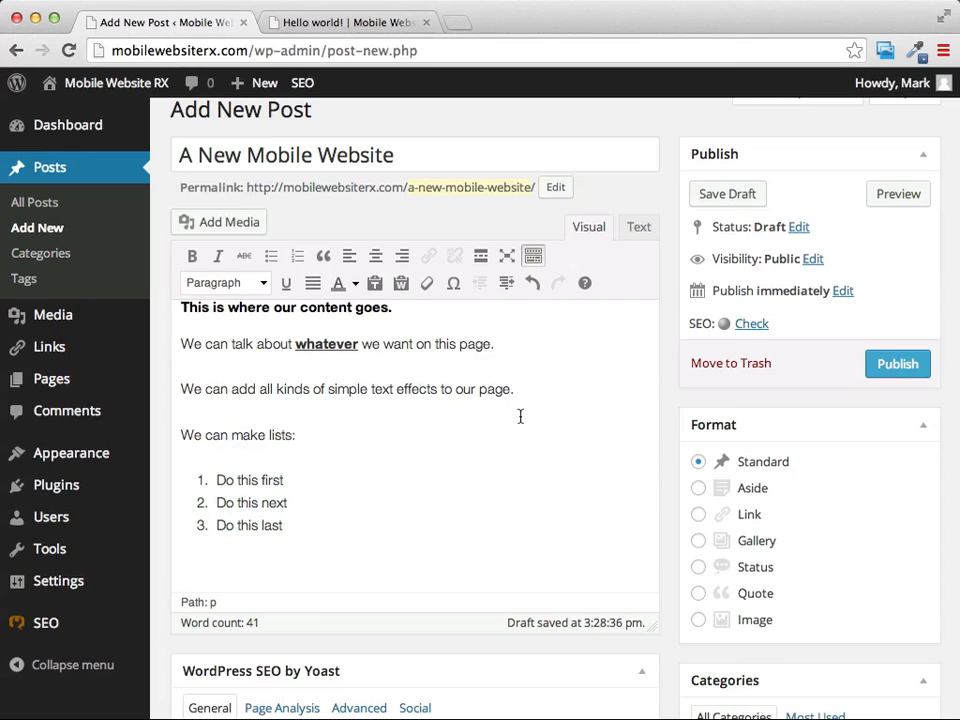
Step: Look over the drafted post and the SEO, post format, category and tag settings around it
scroll(527, 381, down, 3)
scroll(527, 381, up, 3)
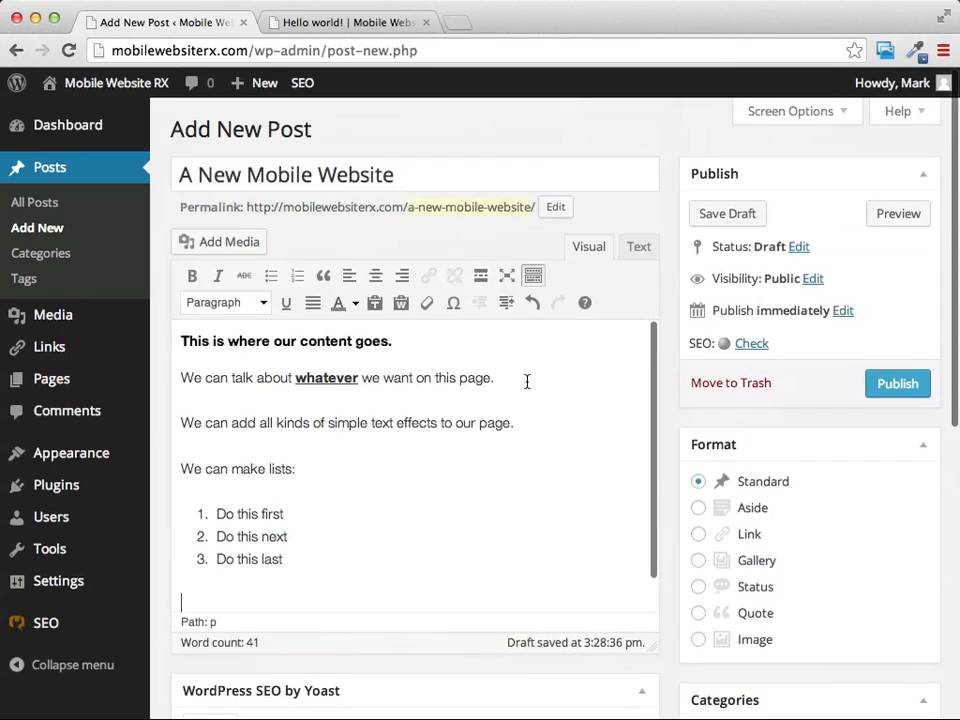
scroll(564, 448, down, 5)
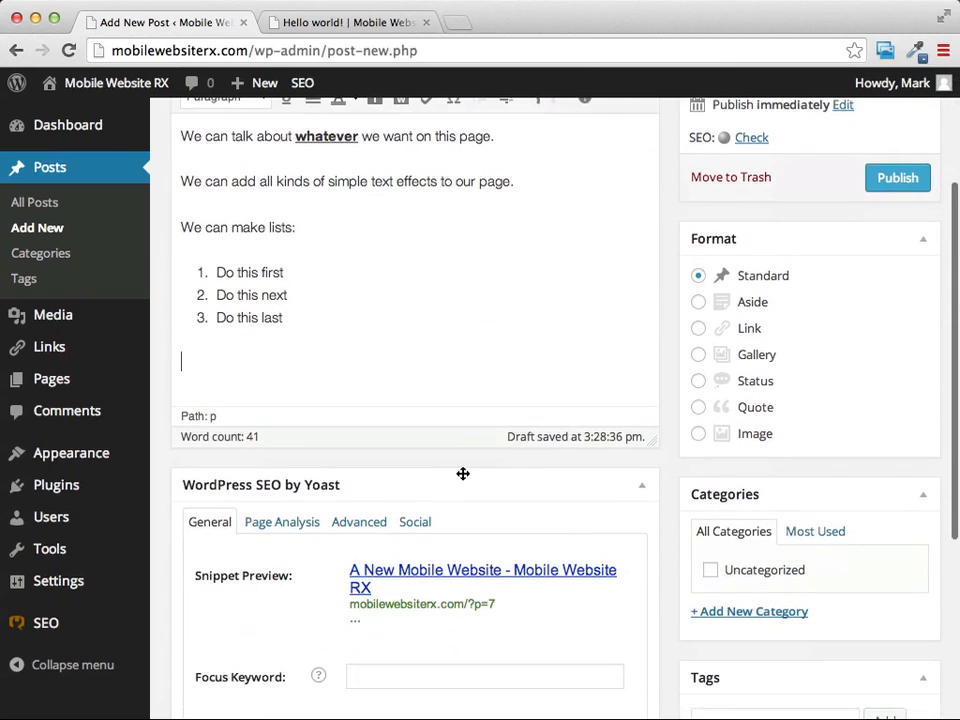
scroll(467, 476, down, 3)
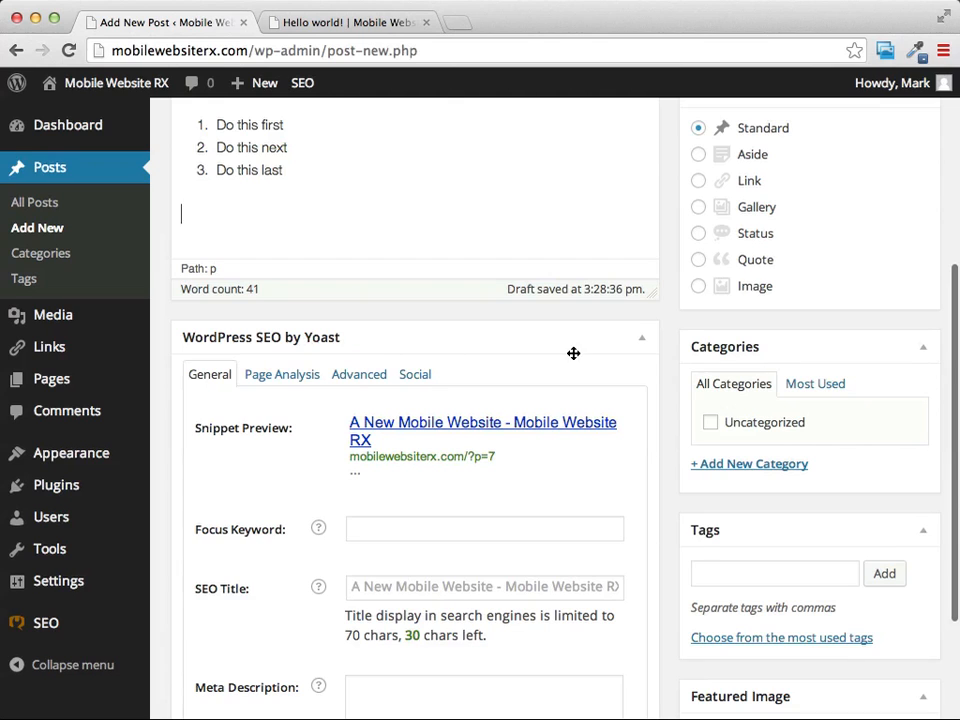
scroll(574, 354, down, 2)
scroll(573, 358, up, 10)
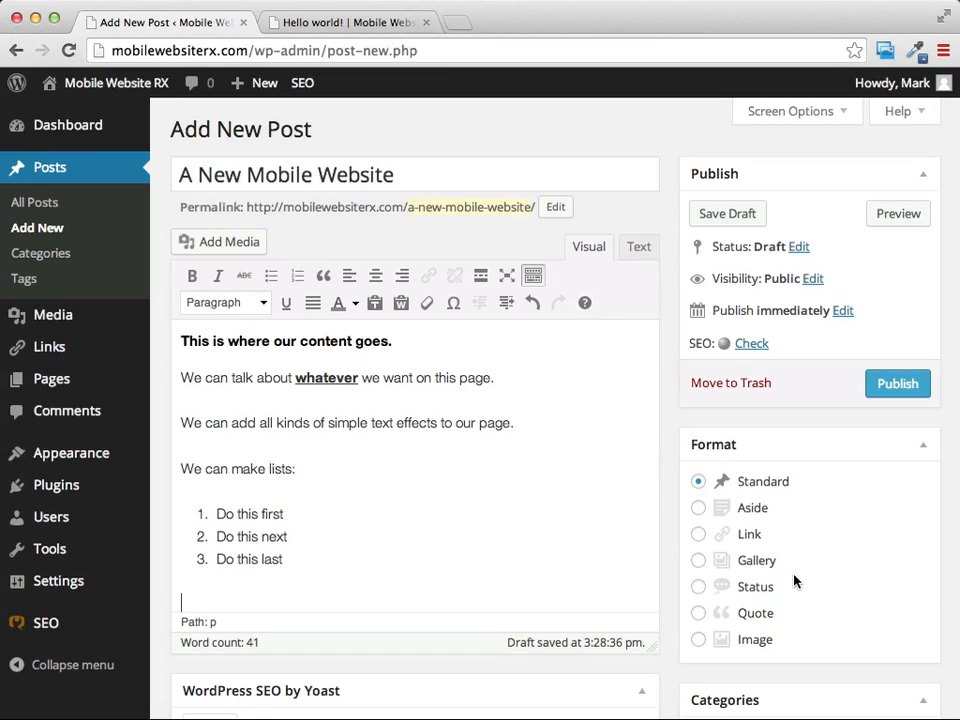
scroll(815, 553, down, 1)
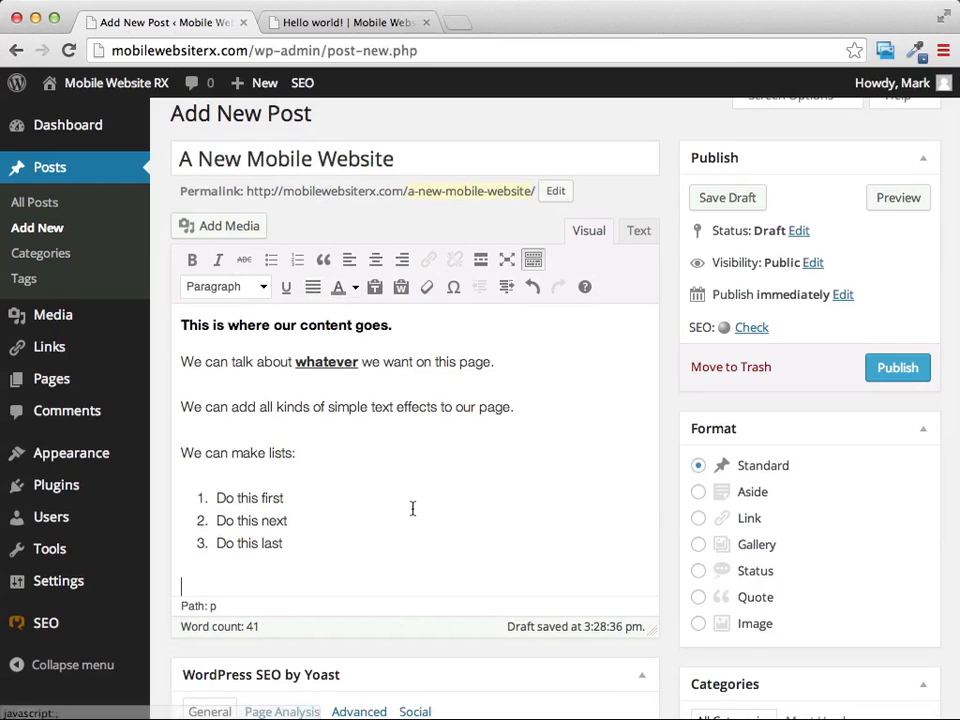
scroll(370, 498, up, 1)
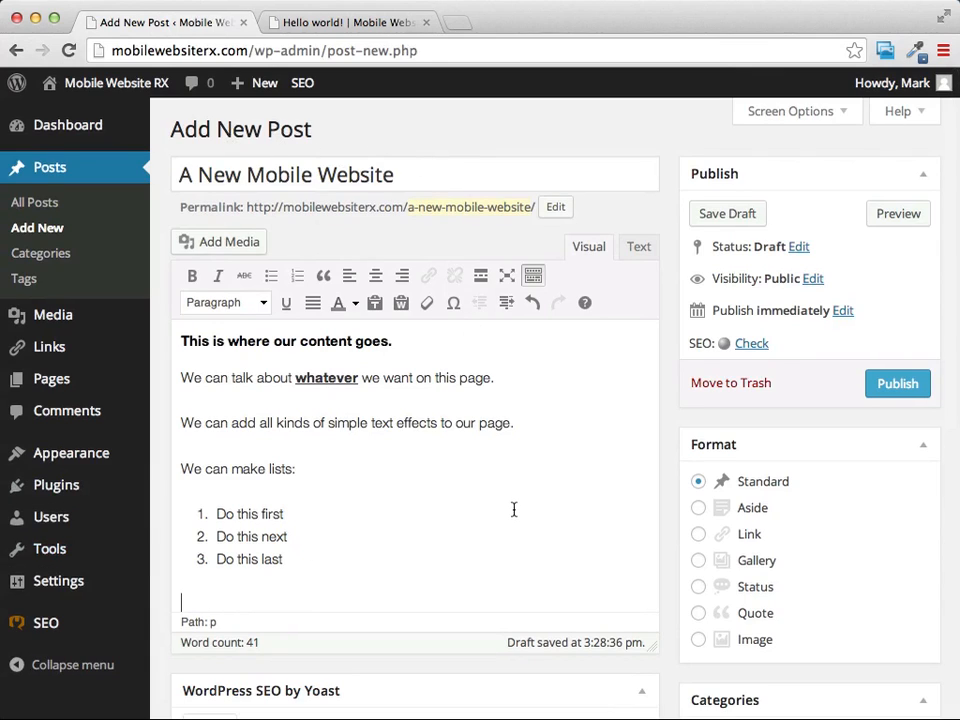
Step: Publish the post "A New Mobile Website" and open its live page in a new browser tab
click(892, 387)
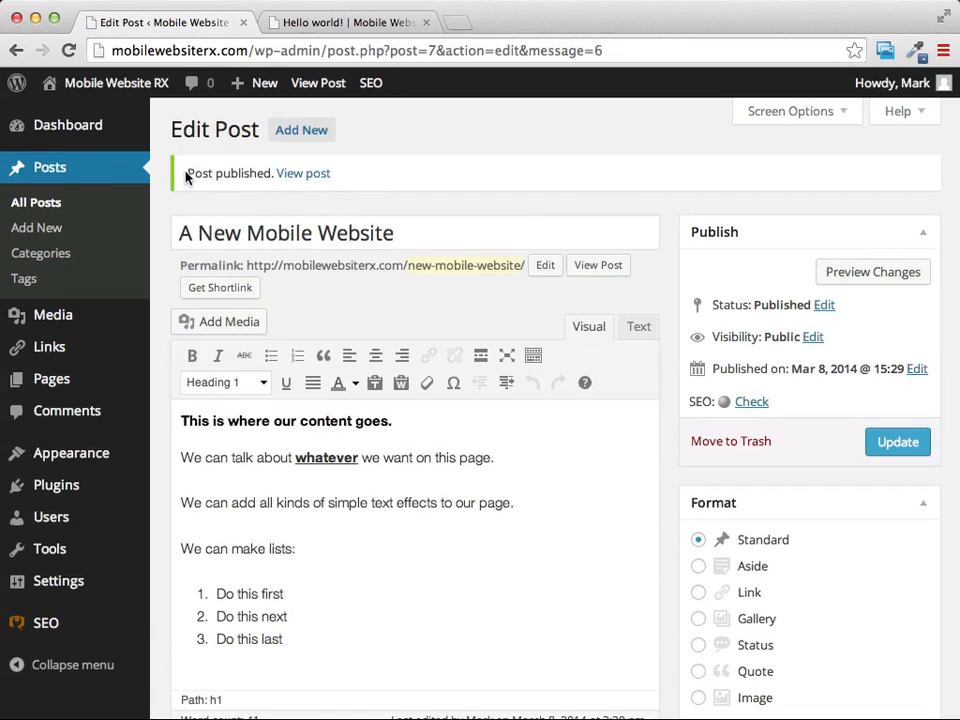
drag(188, 172, 336, 173)
click(440, 164)
right_click(312, 178)
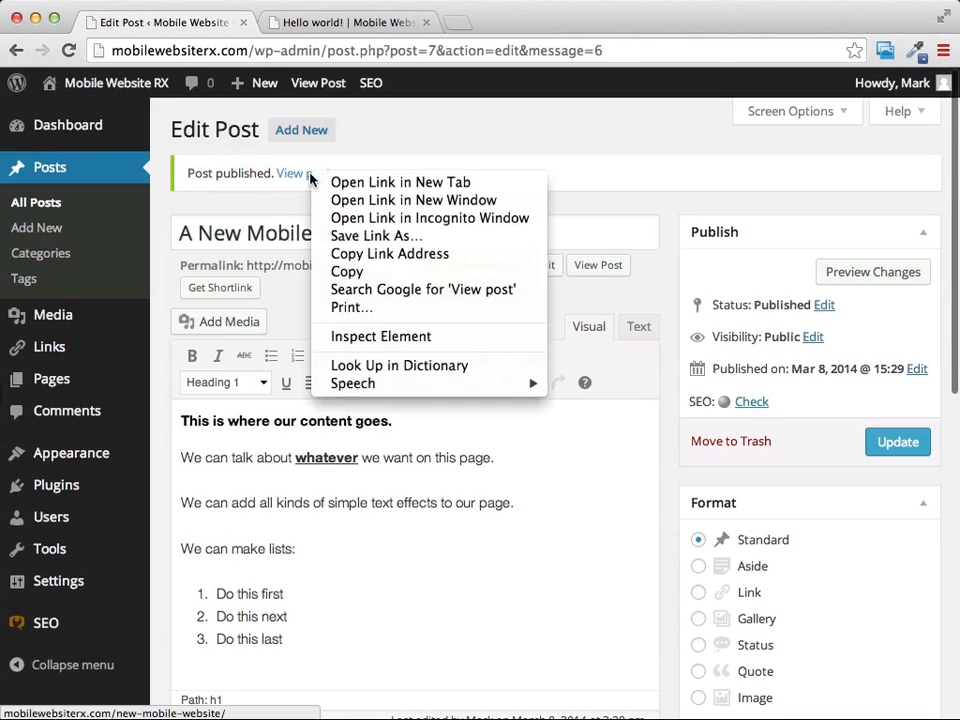
click(366, 183)
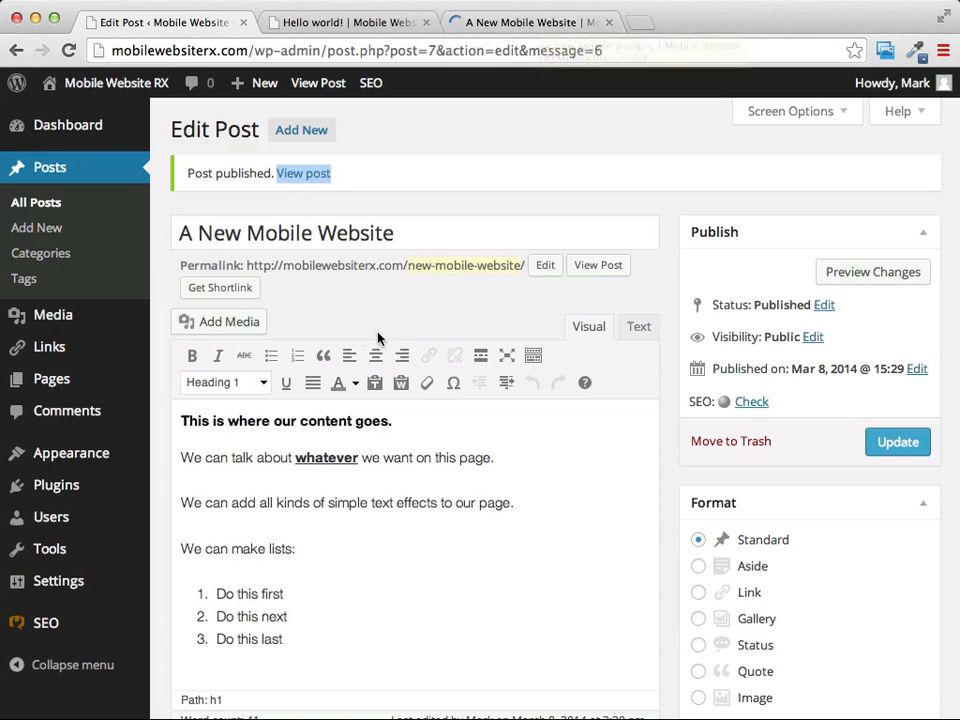
click(497, 24)
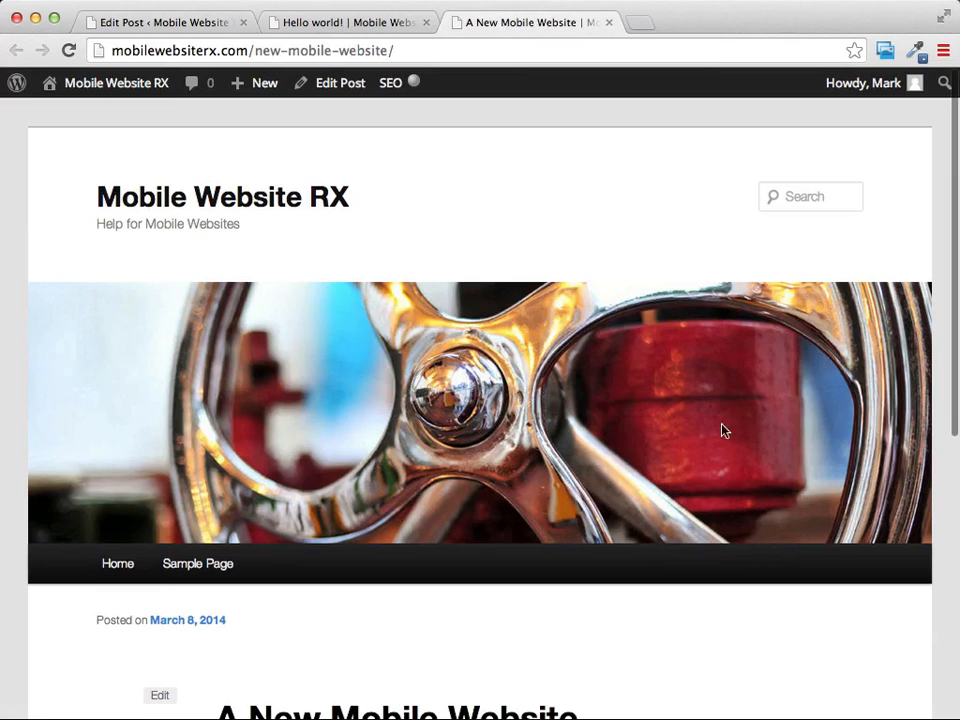
Step: Read through the published post, and view how it is listed on the site's home page
scroll(639, 129, down, 5)
scroll(640, 130, down, 4)
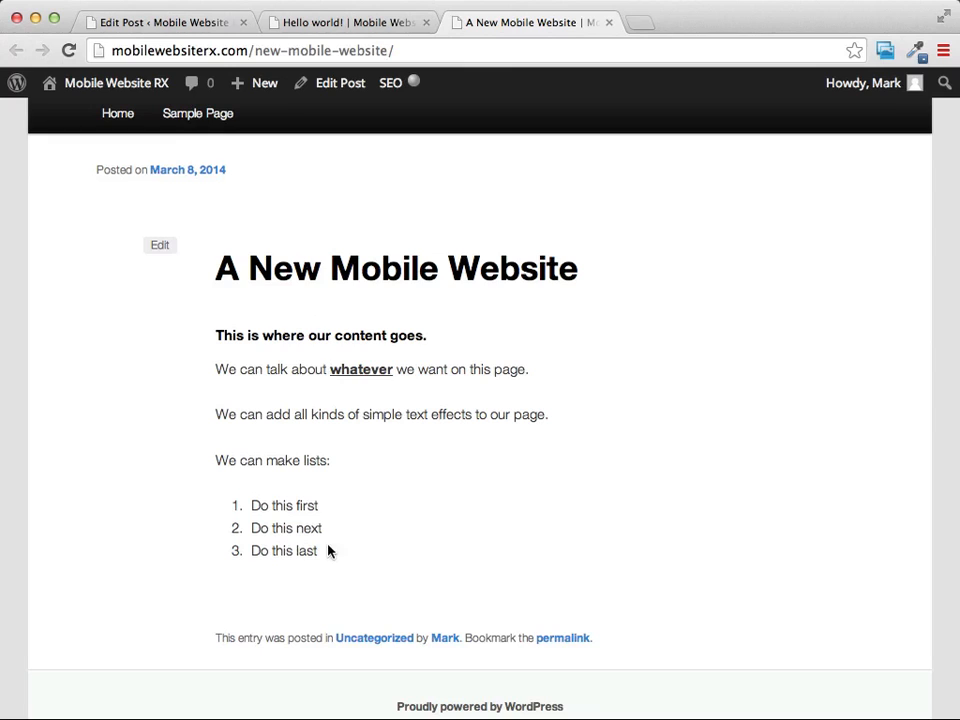
scroll(463, 518, up, 5)
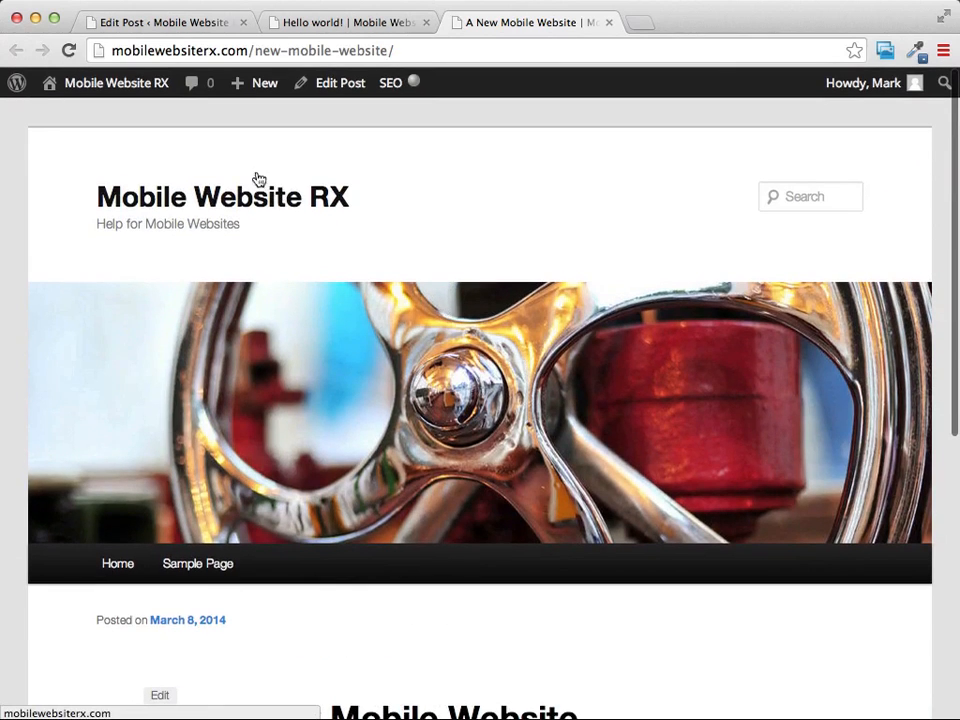
click(223, 205)
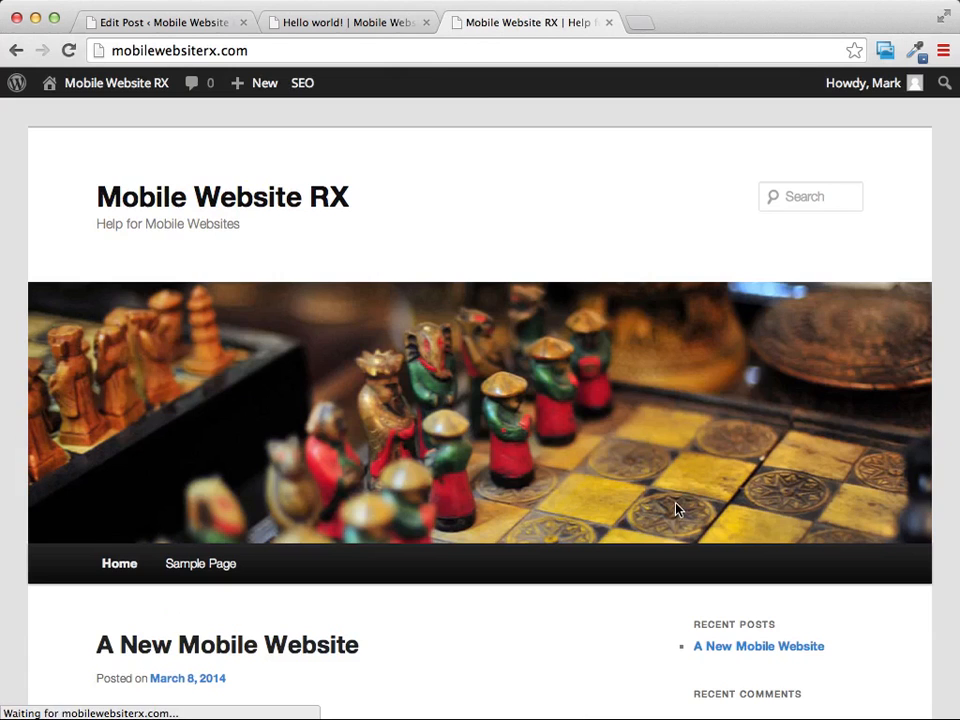
scroll(594, 536, down, 2)
scroll(594, 536, down, 3)
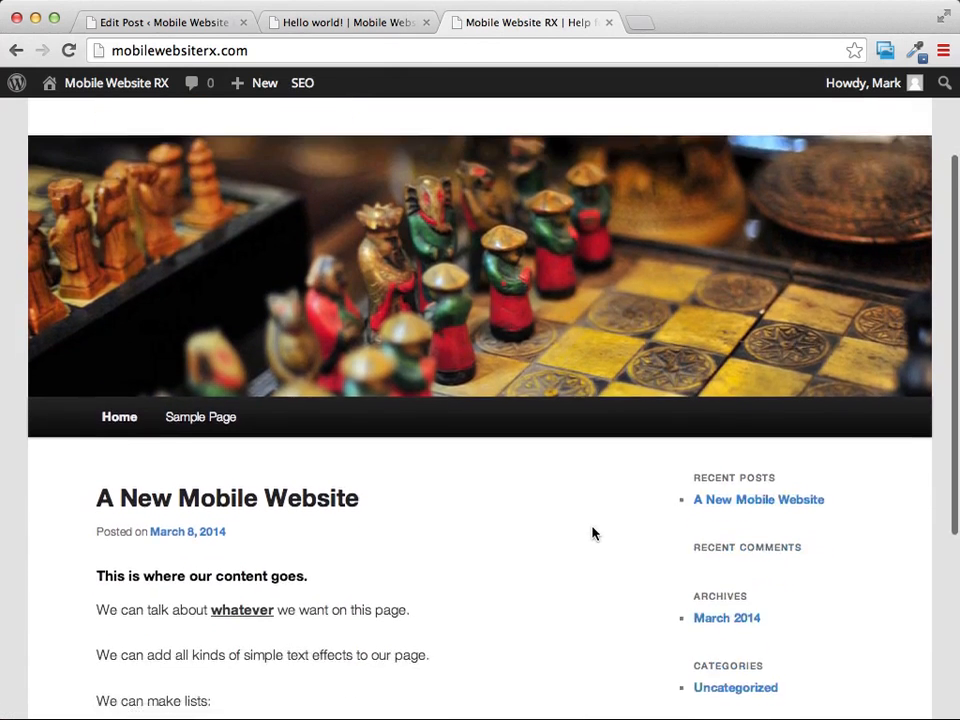
mouse_move(292, 86)
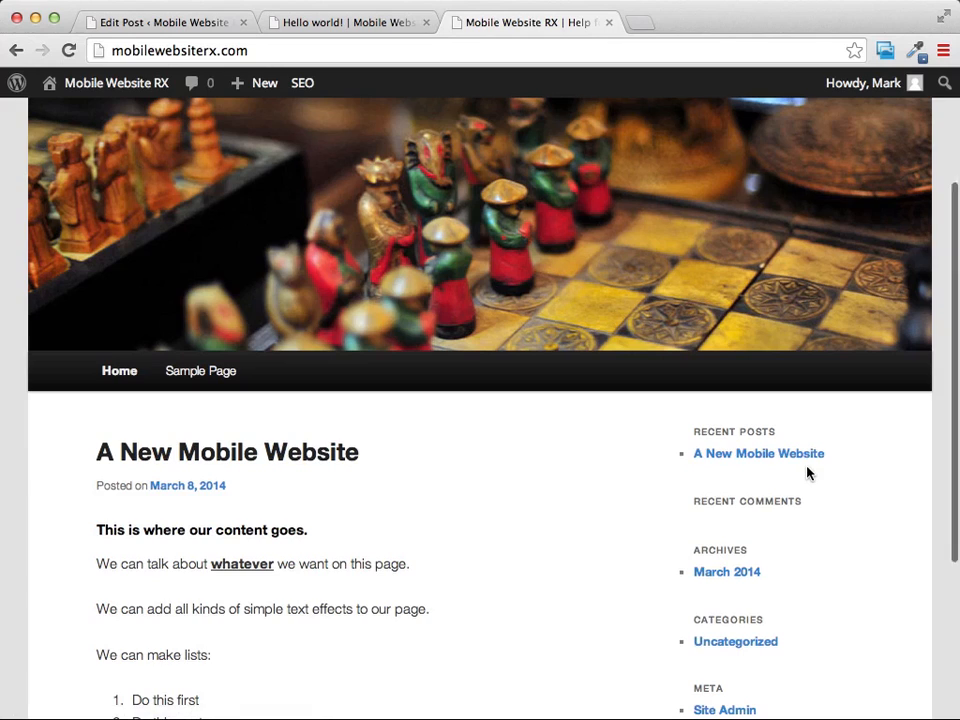
Step: Open "A New Mobile Website" from the home page's recent posts and look over its page
click(748, 457)
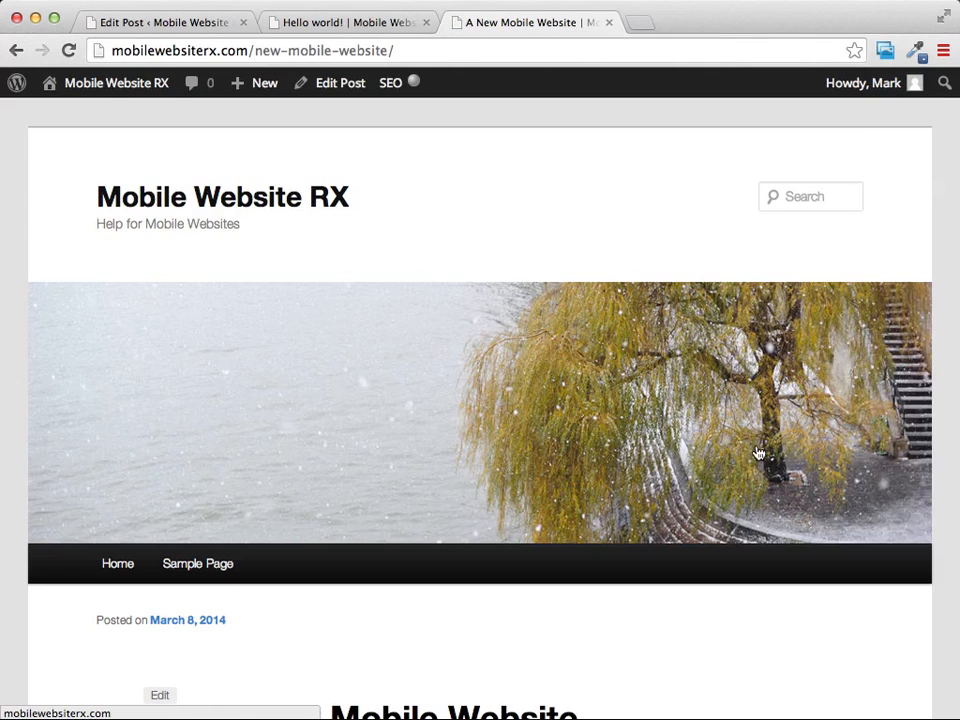
mouse_move(87, 91)
scroll(598, 210, down, 4)
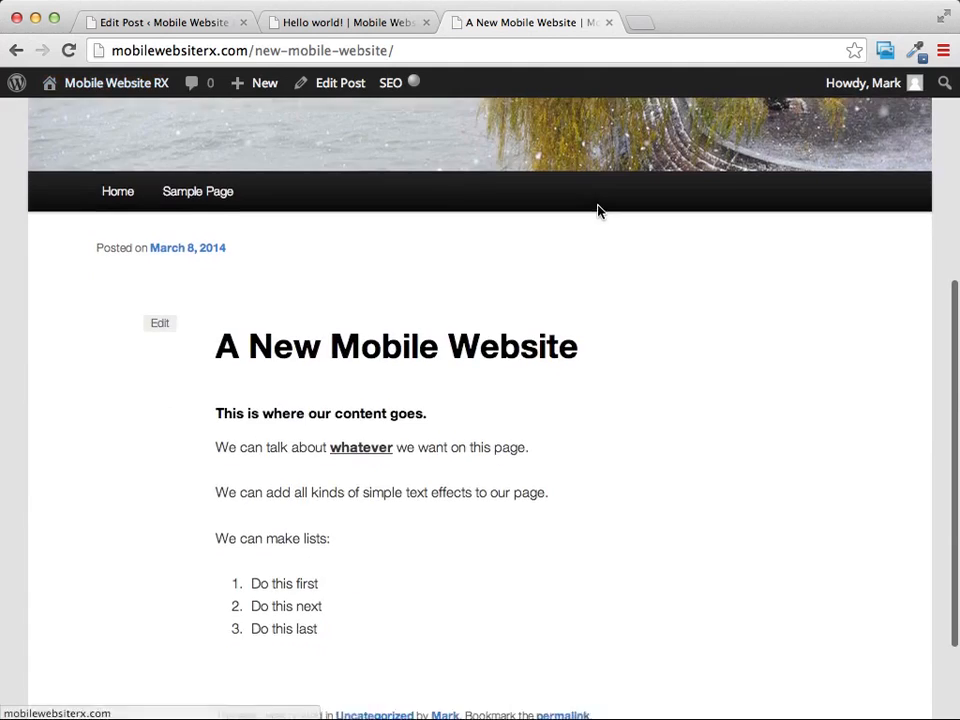
scroll(598, 210, up, 4)
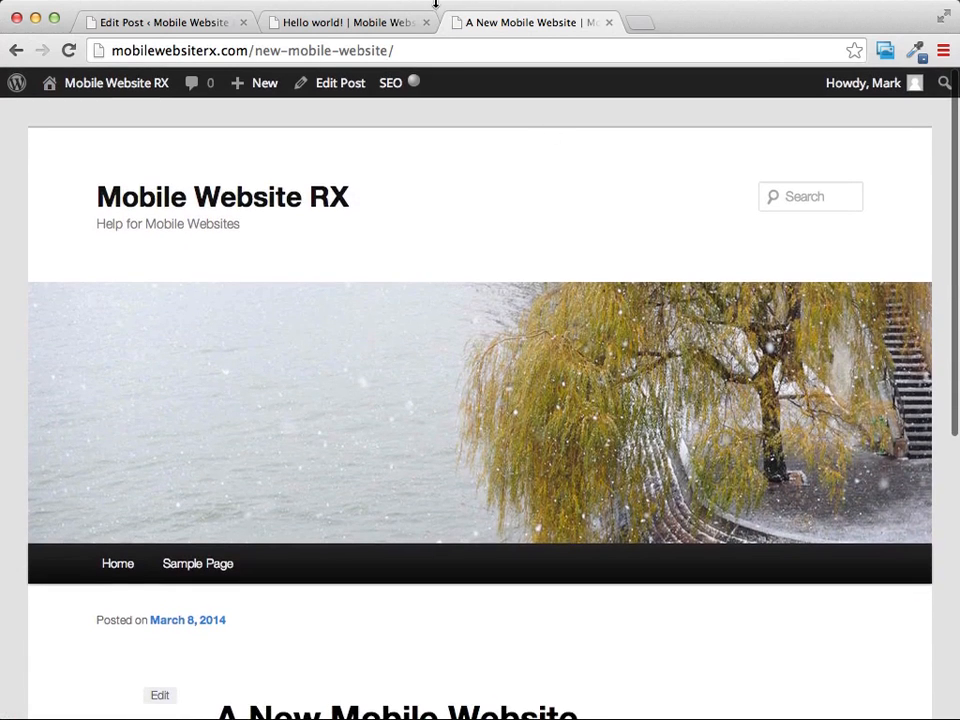
Step: Return to the post editor and start another new post titled "Our 2nd Post"
click(348, 24)
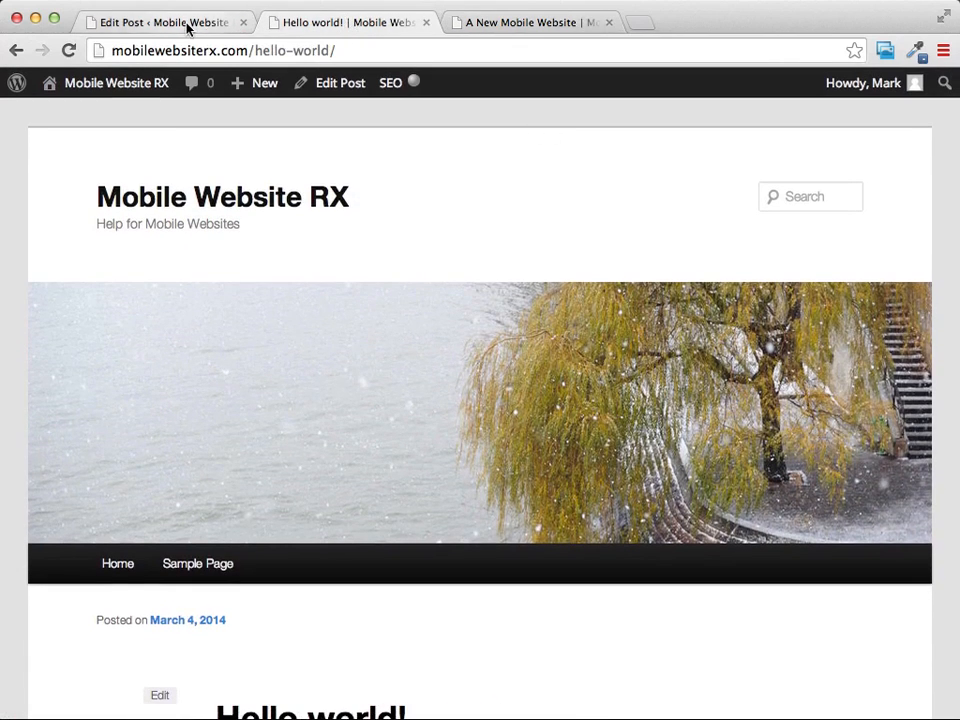
click(186, 28)
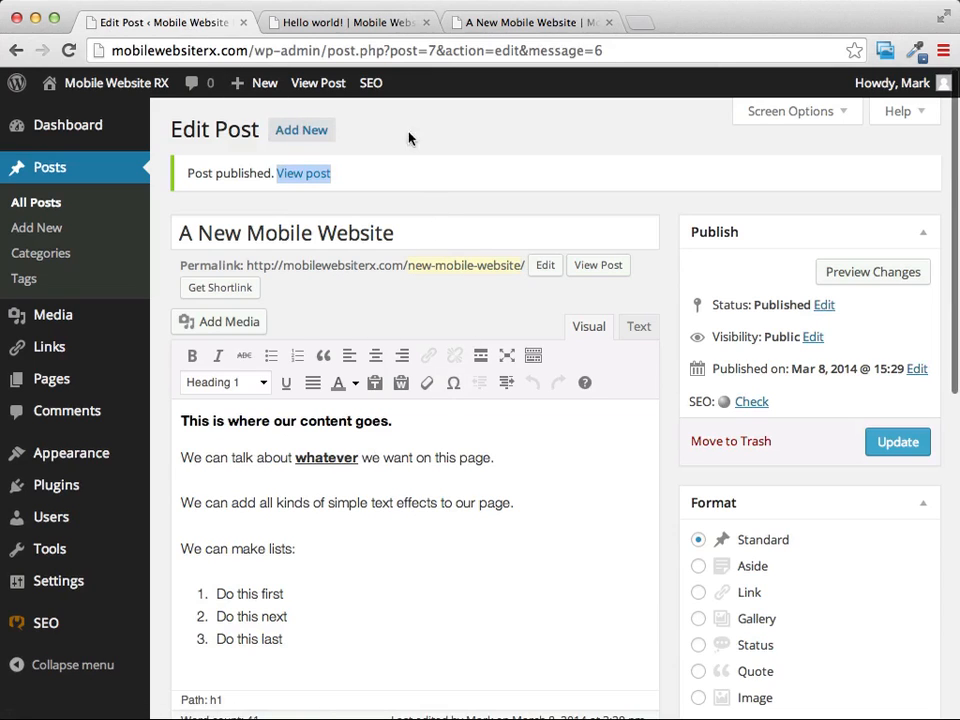
click(307, 131)
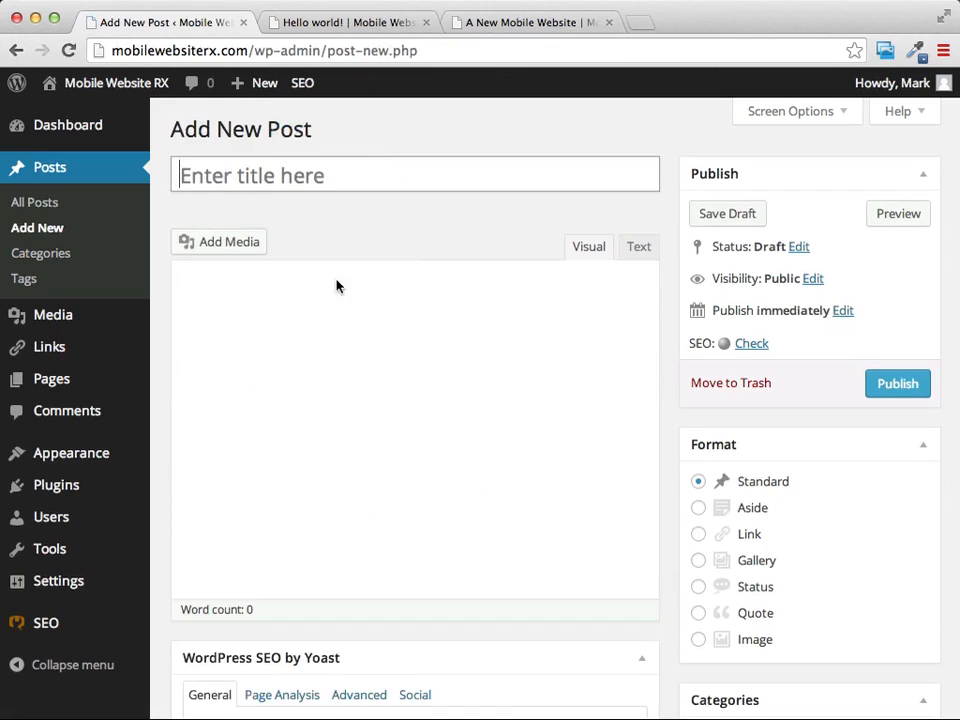
click(279, 176)
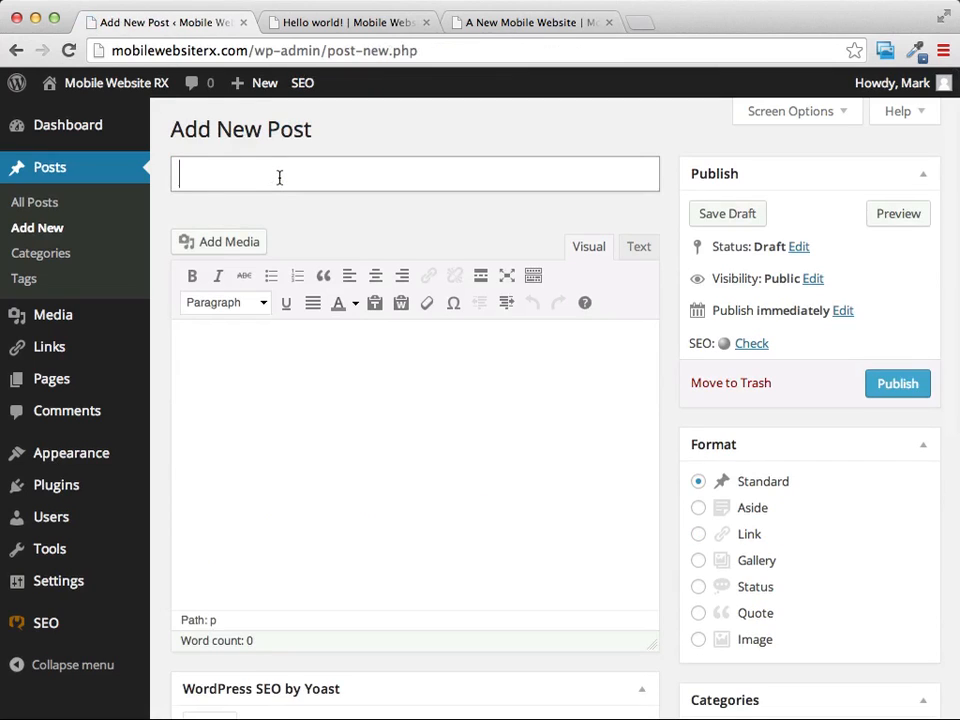
text(Our 2nd Pos)
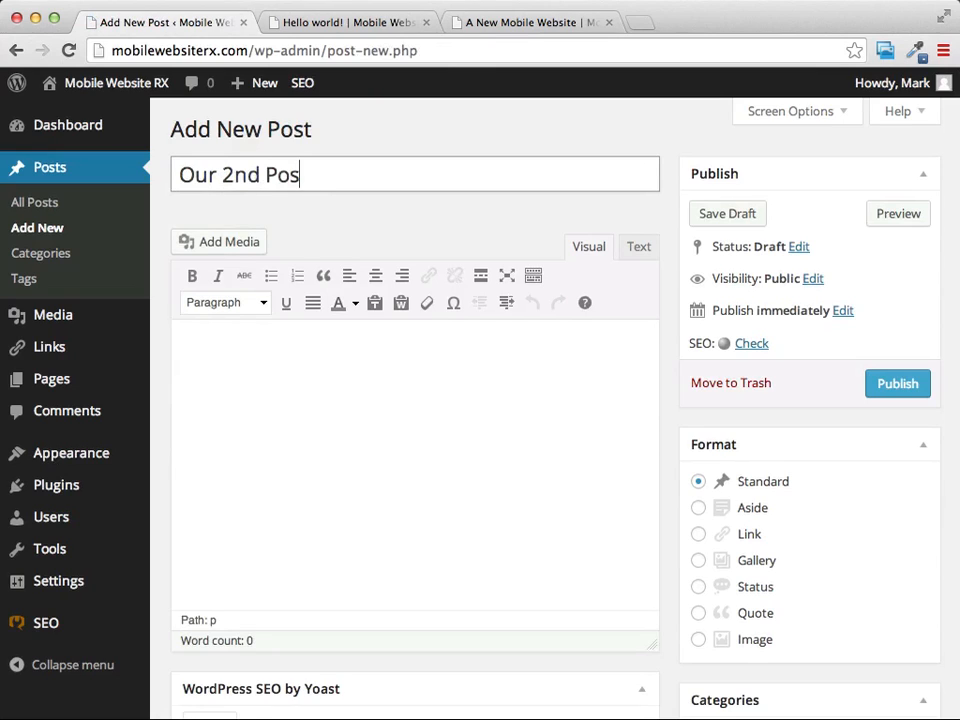
text(t)
Step: Enter "Will have more content" as the body of the second post and publish it
click(311, 388)
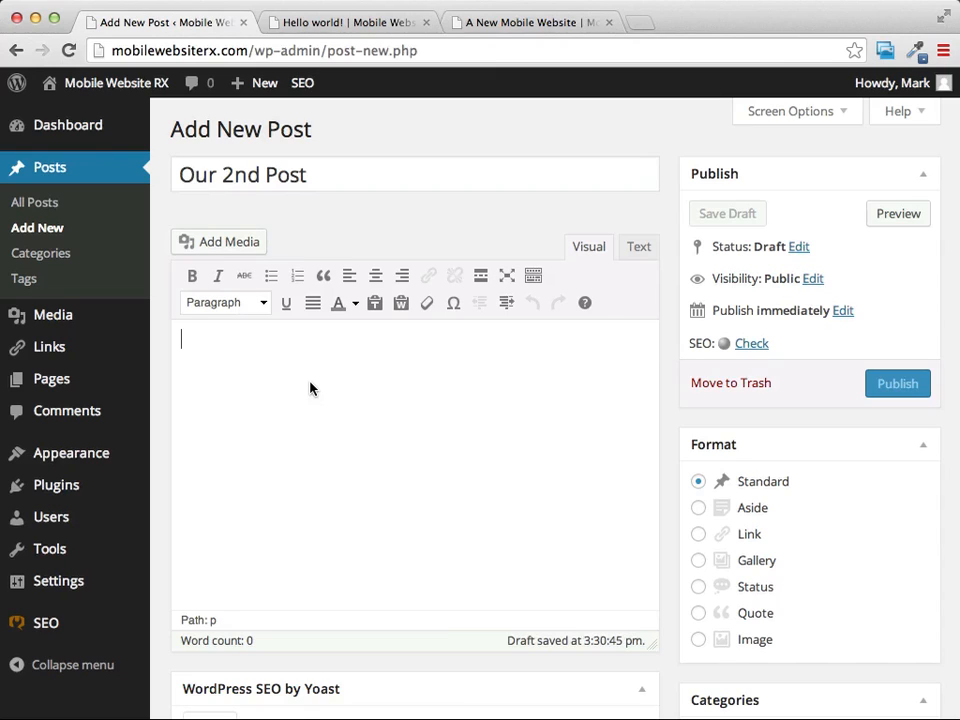
text(Will )
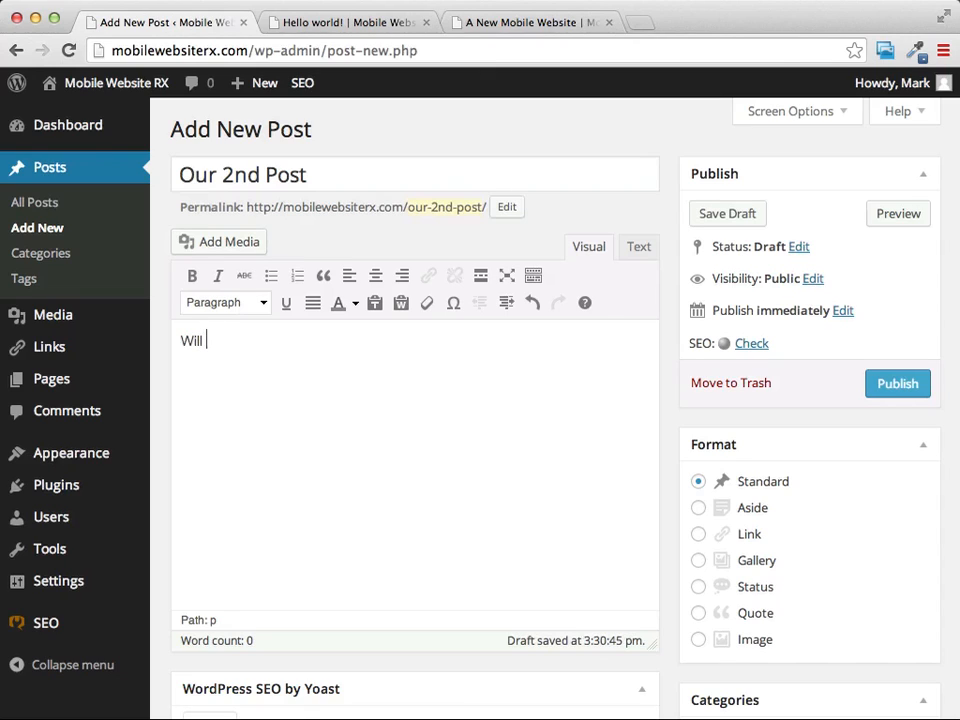
text(have more content)
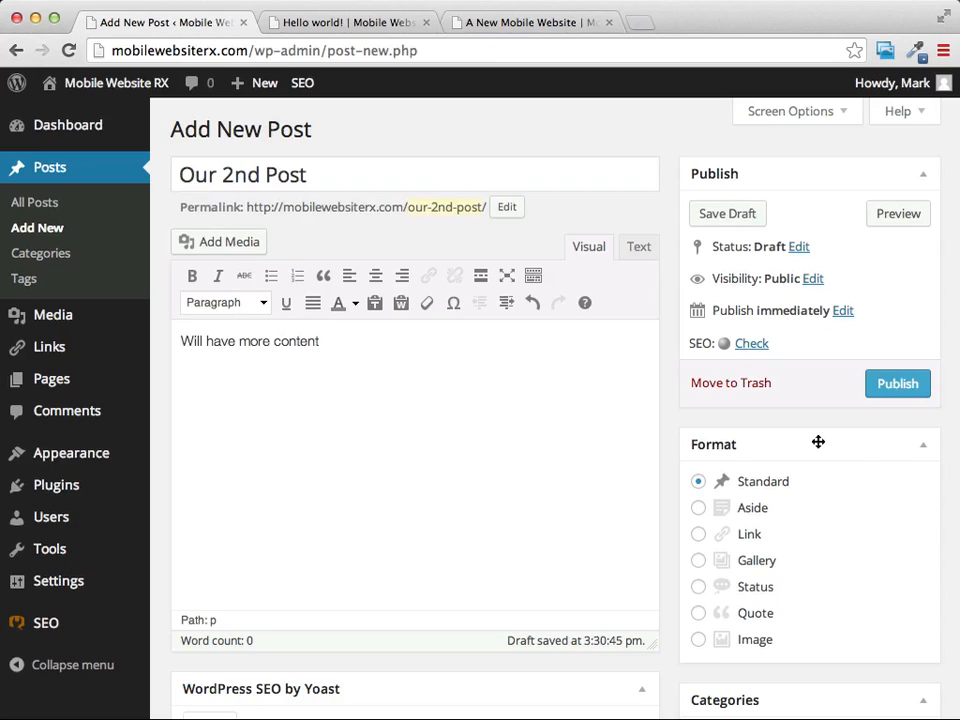
click(900, 388)
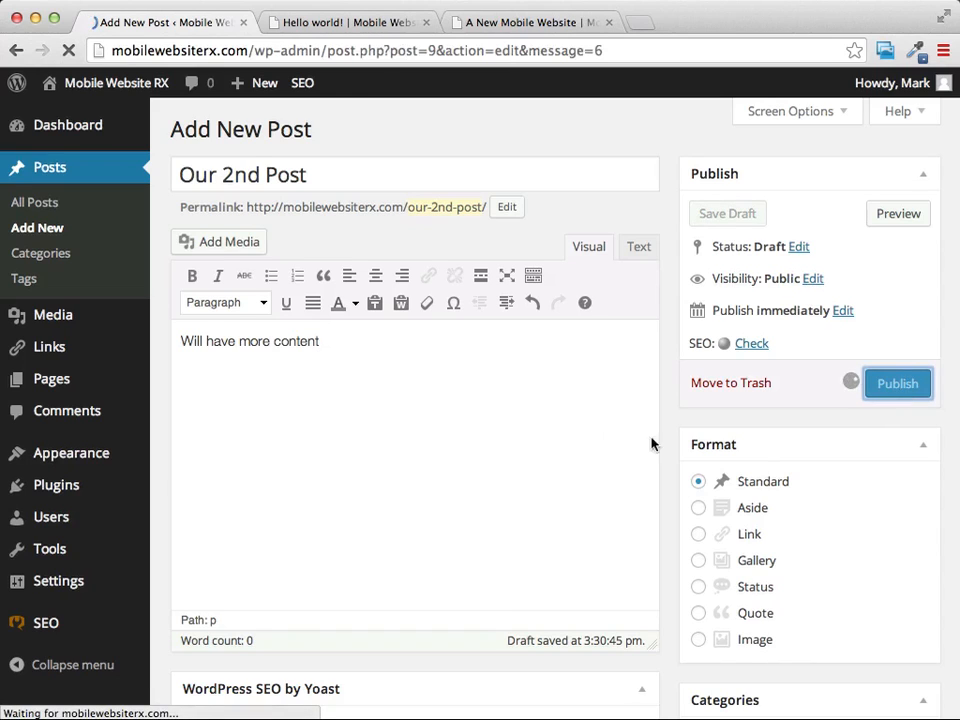
Step: Open the live site's home page and check how the two posts are listed
click(535, 24)
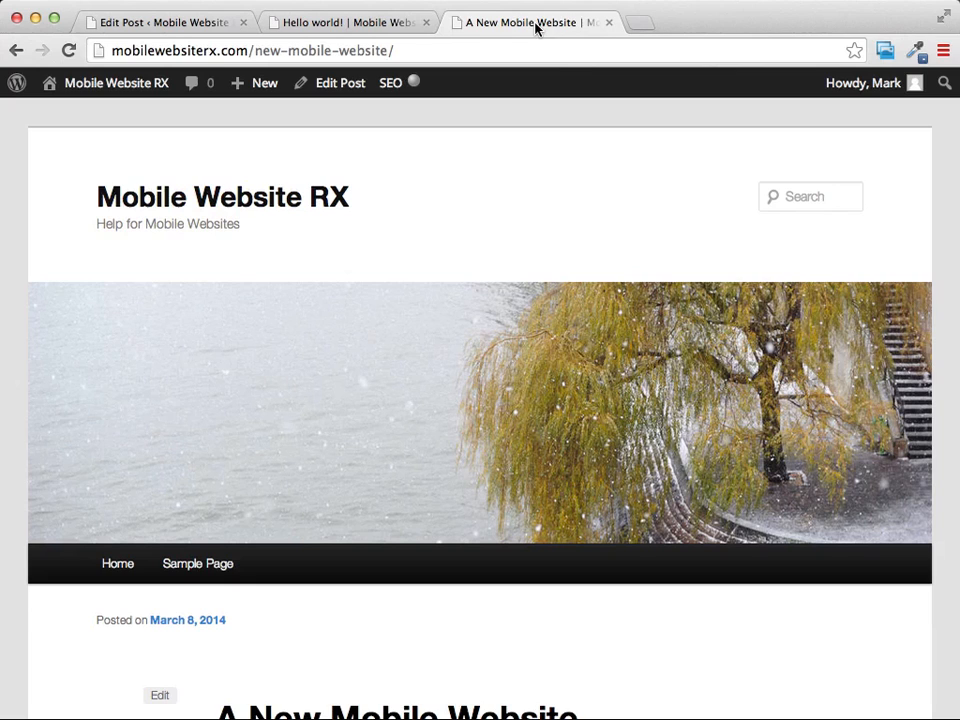
click(157, 210)
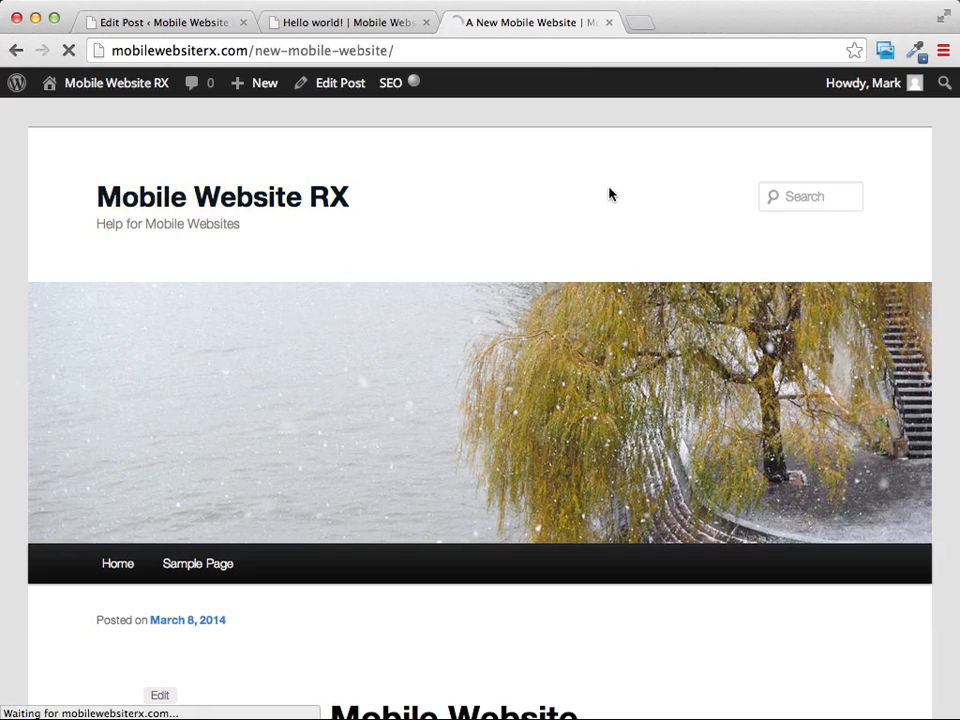
scroll(602, 214, down, 5)
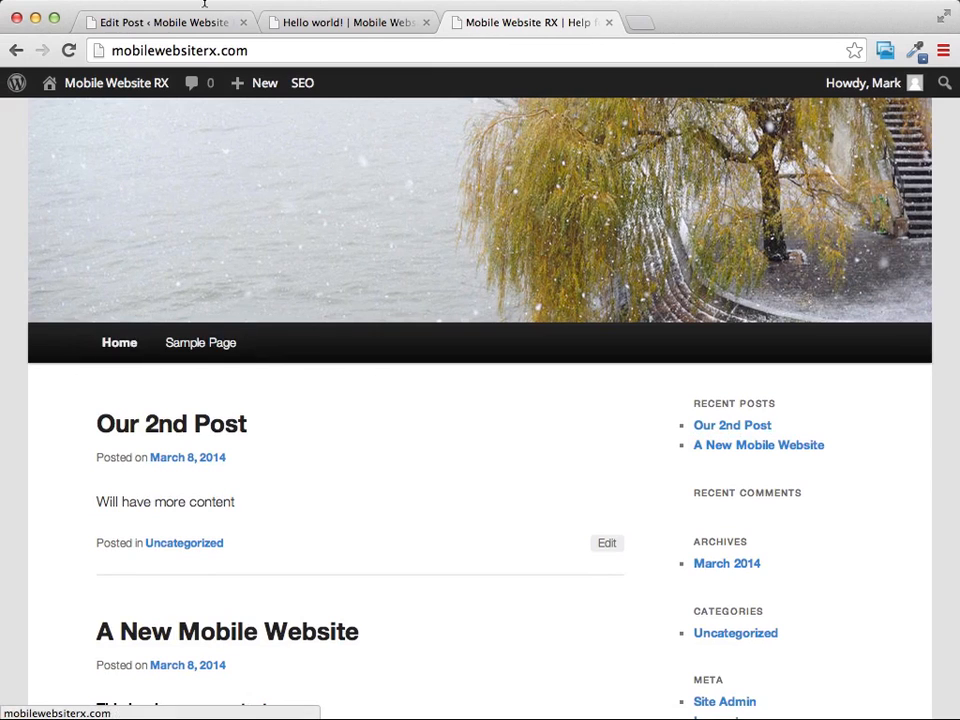
Step: Return to the admin area, list the site's pages and move the default Sample Page to the trash
click(380, 22)
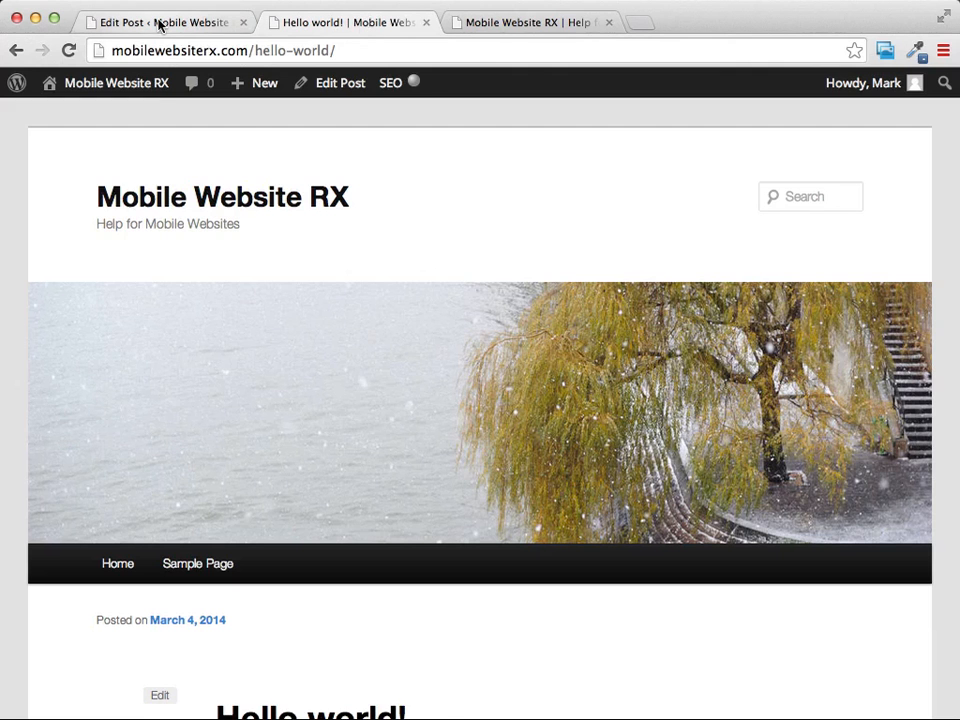
click(161, 22)
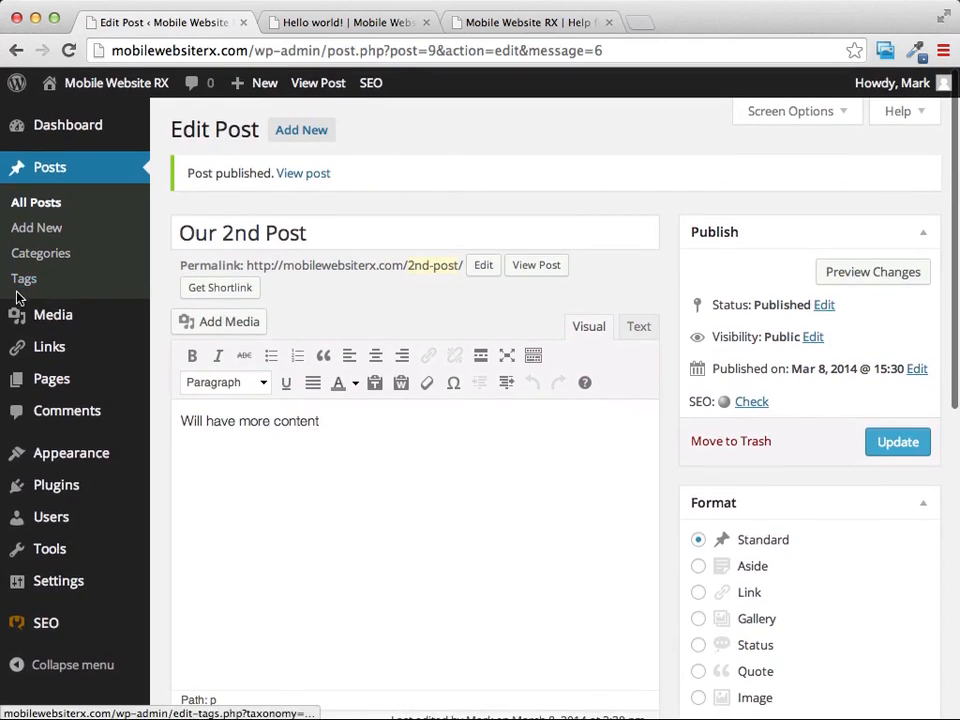
mouse_move(38, 382)
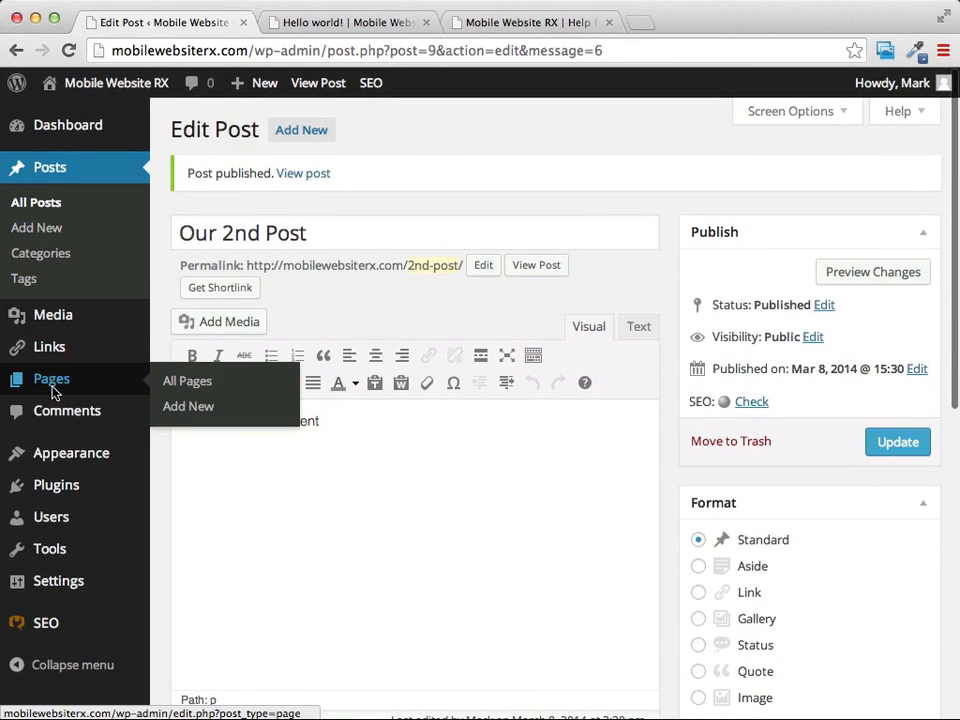
click(52, 380)
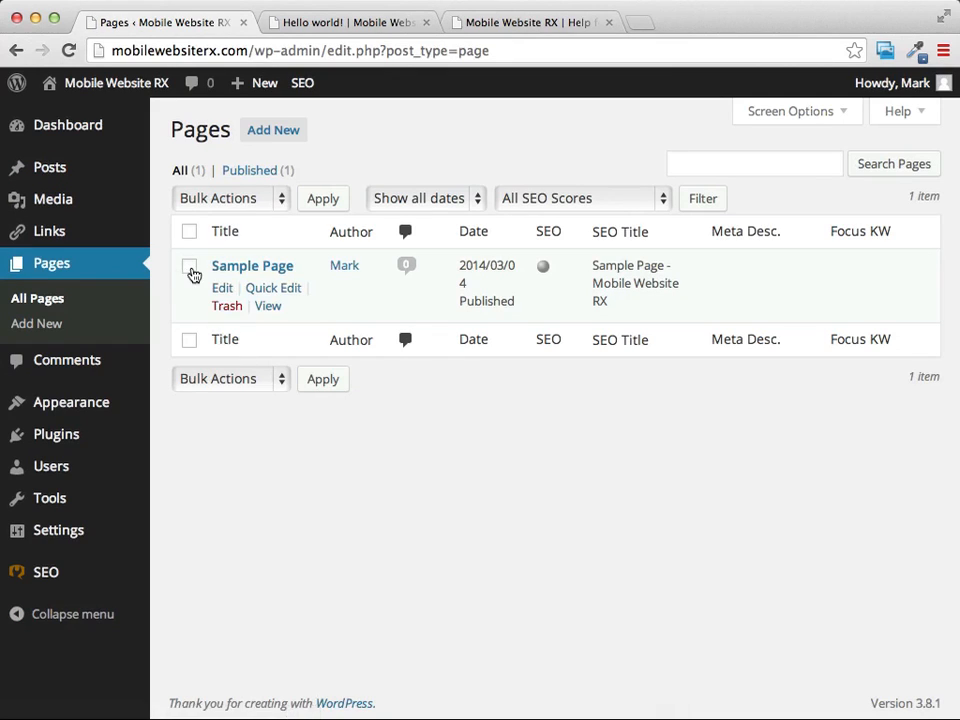
click(190, 268)
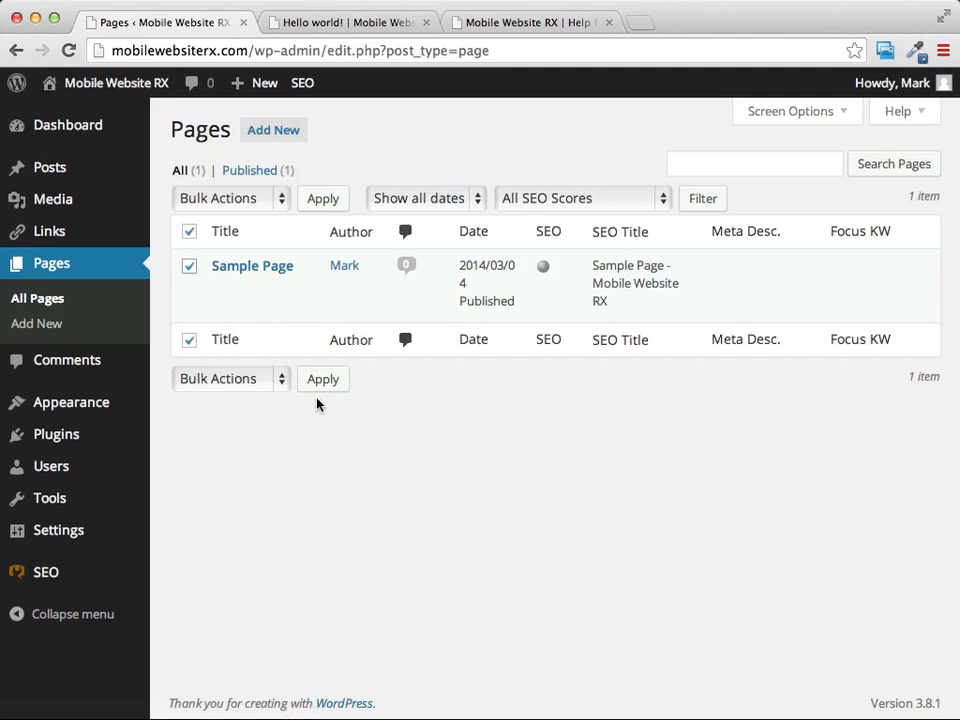
click(226, 308)
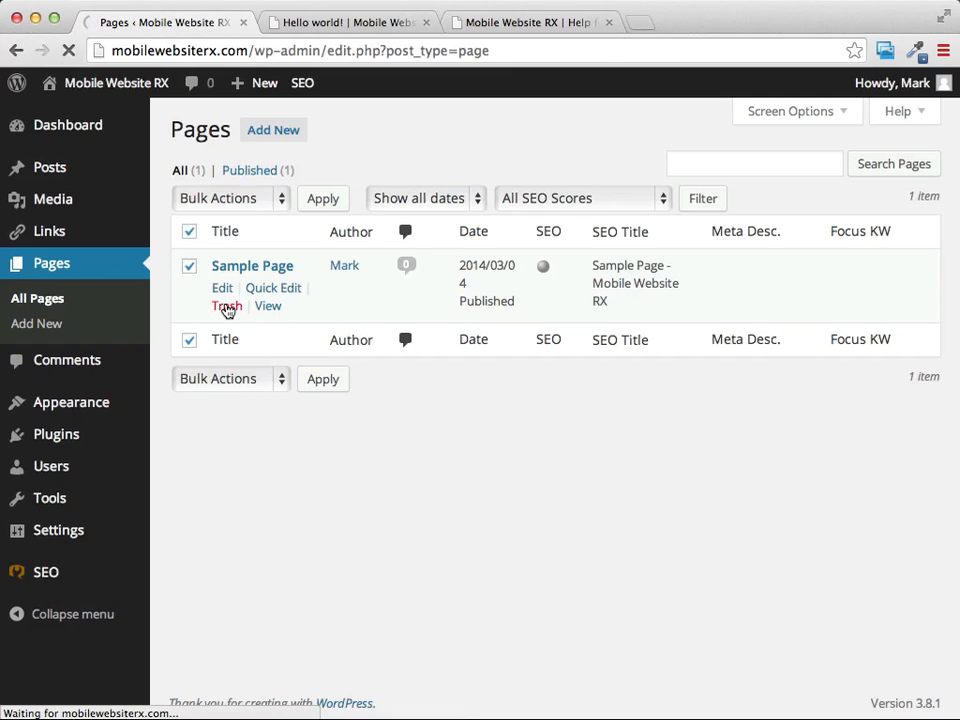
Step: Load the live site's home page and check its navigation bar for the Sample Page link
click(360, 27)
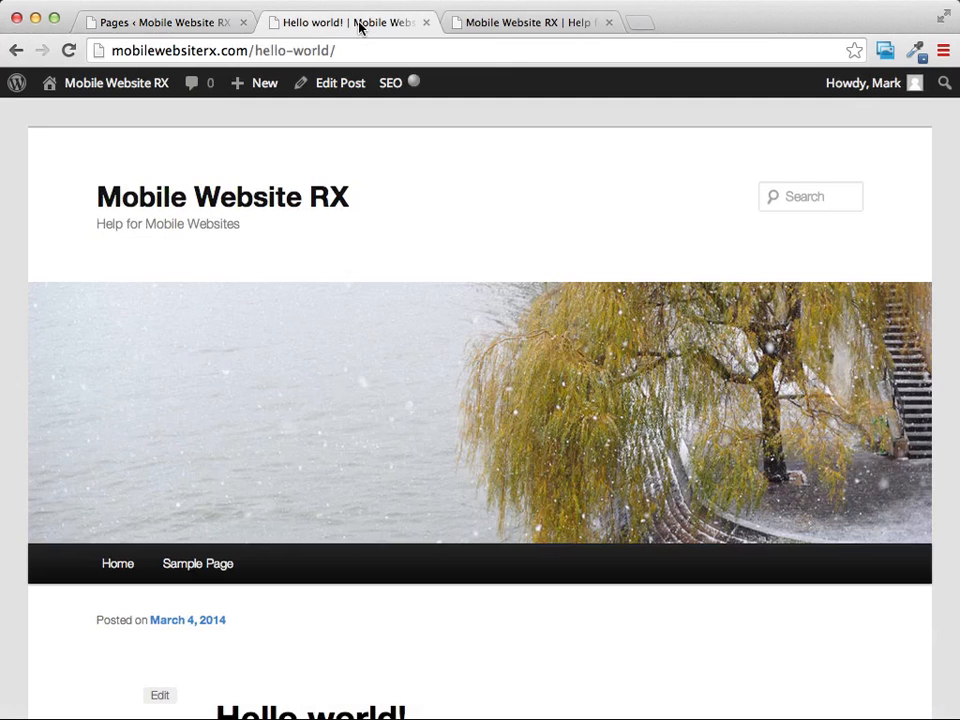
click(162, 206)
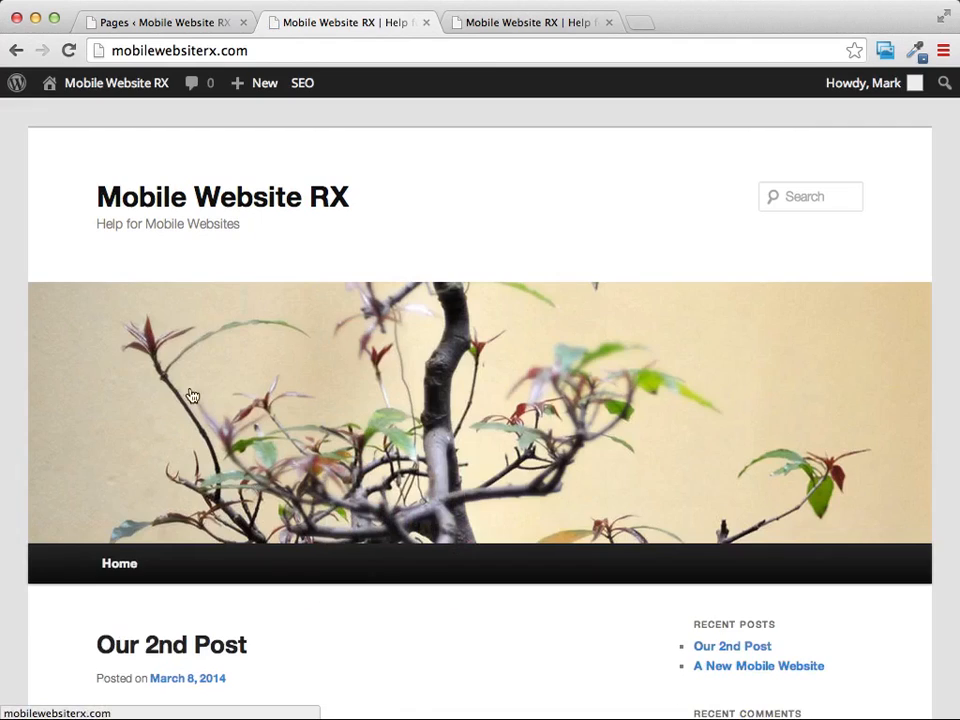
scroll(274, 319, down, 3)
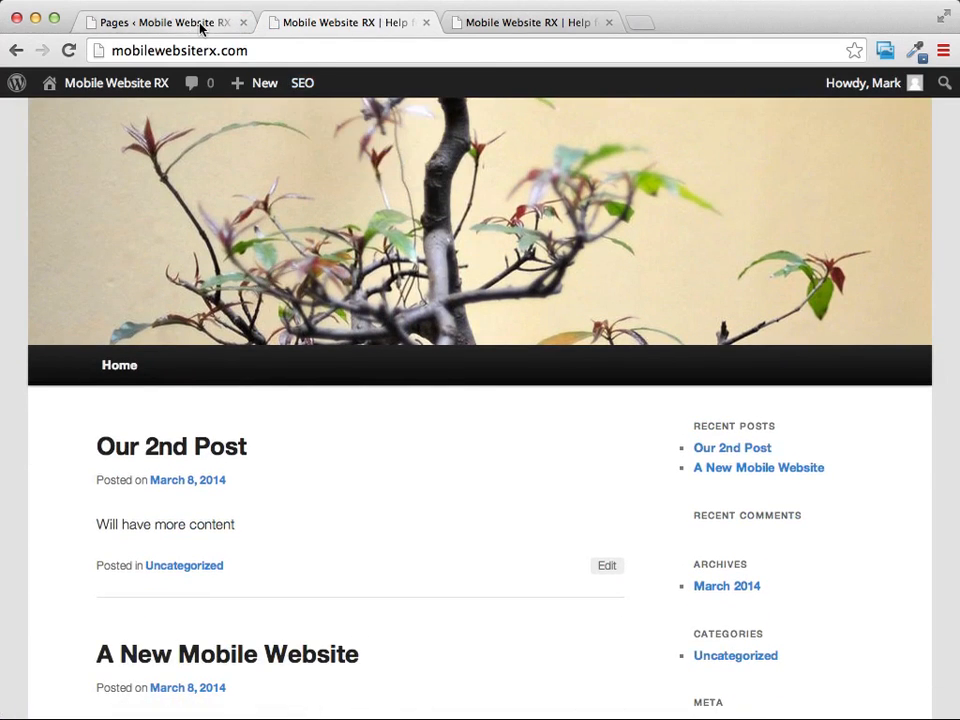
Step: Add a new page titled "About Me" with a short introduction about helping small business owners with mobile websites as its body
click(200, 24)
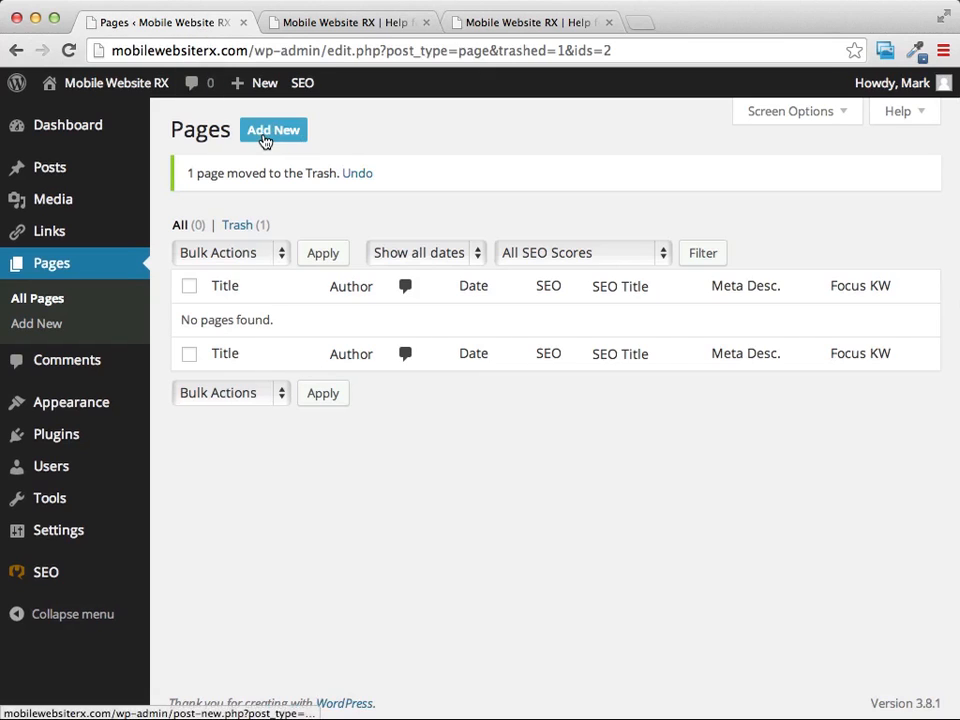
click(265, 140)
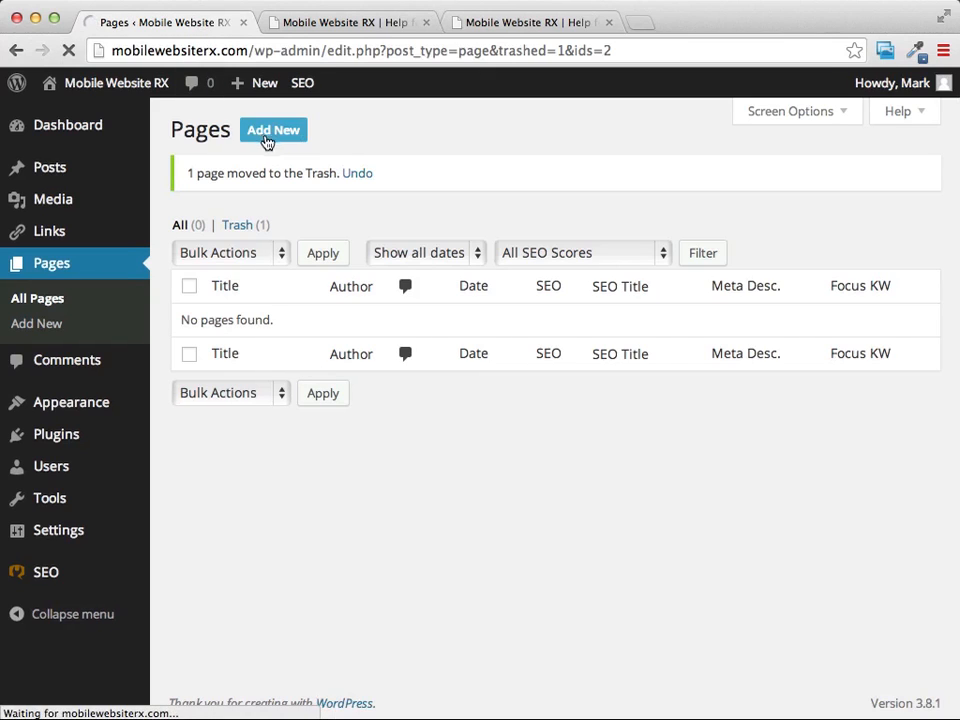
mouse_move(264, 84)
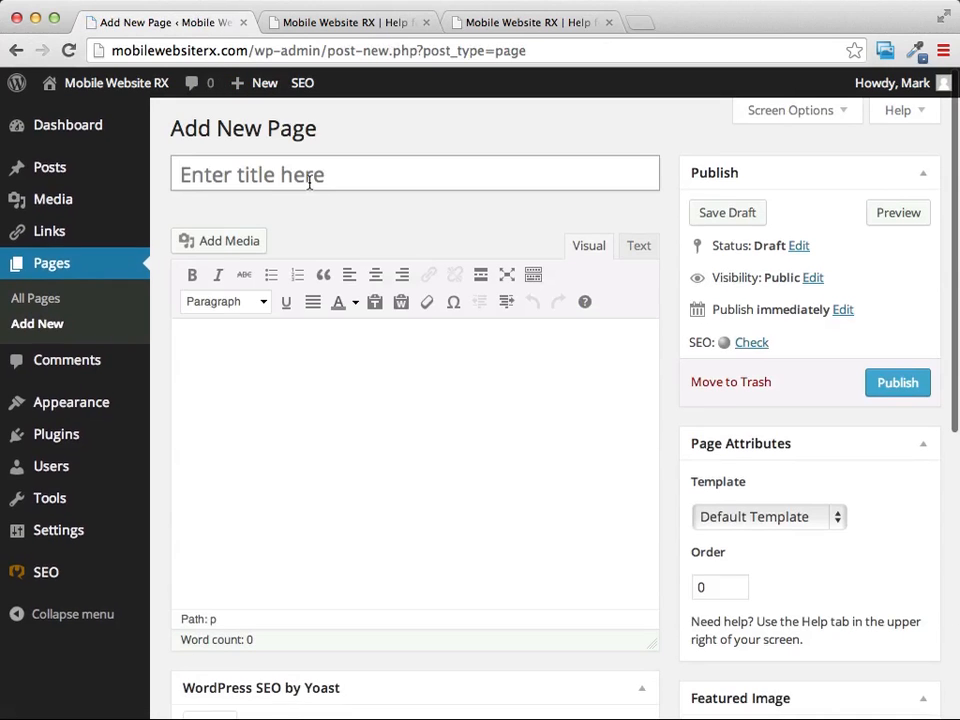
click(309, 180)
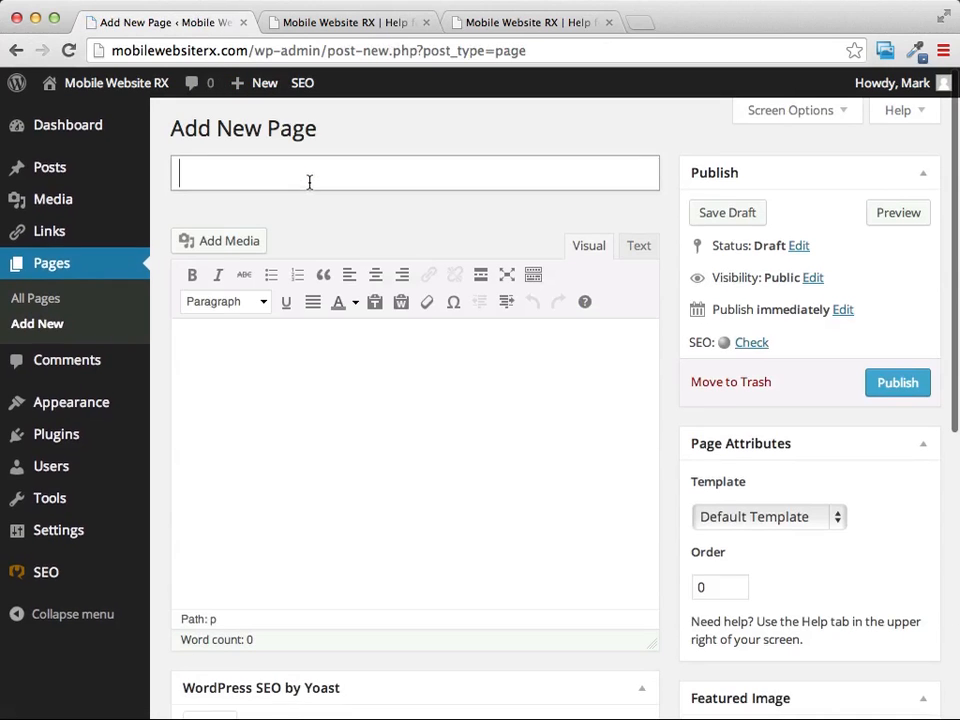
text(A)
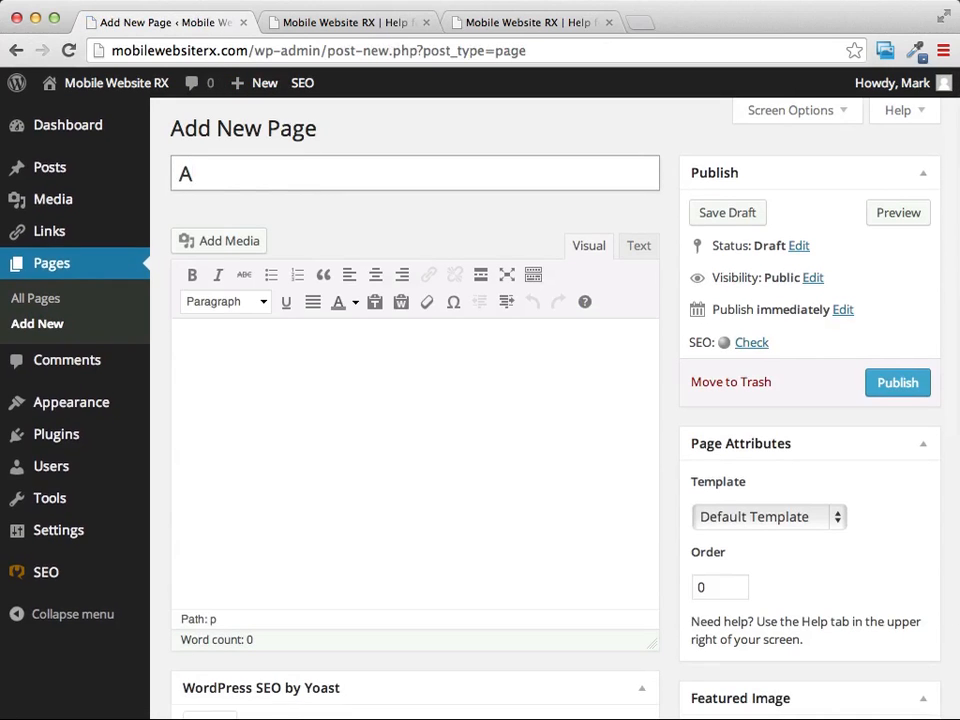
text(bout Me)
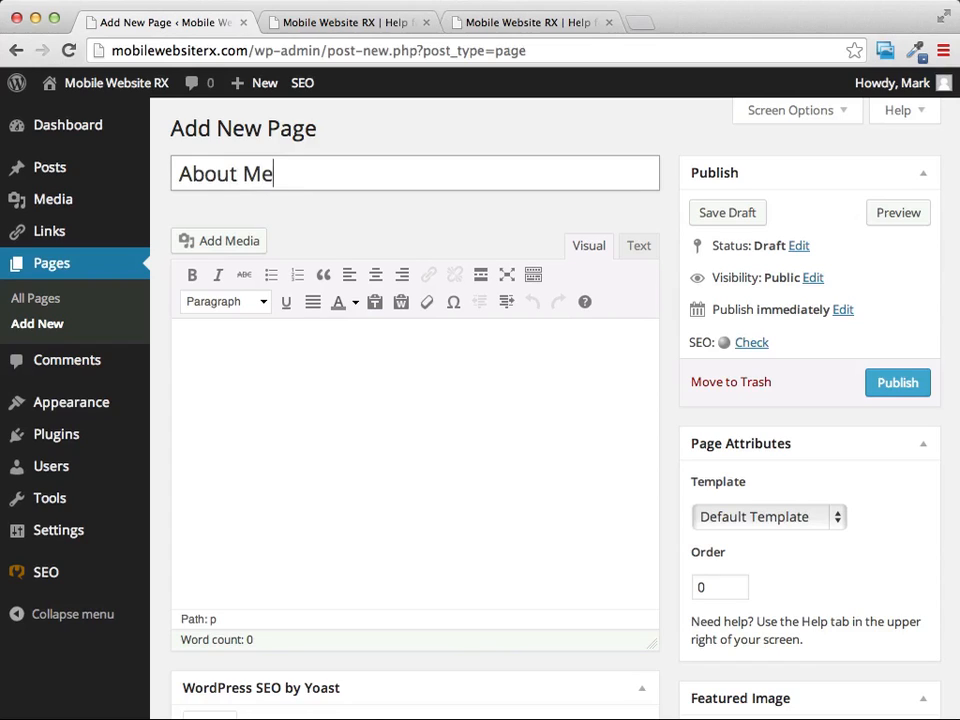
click(287, 366)
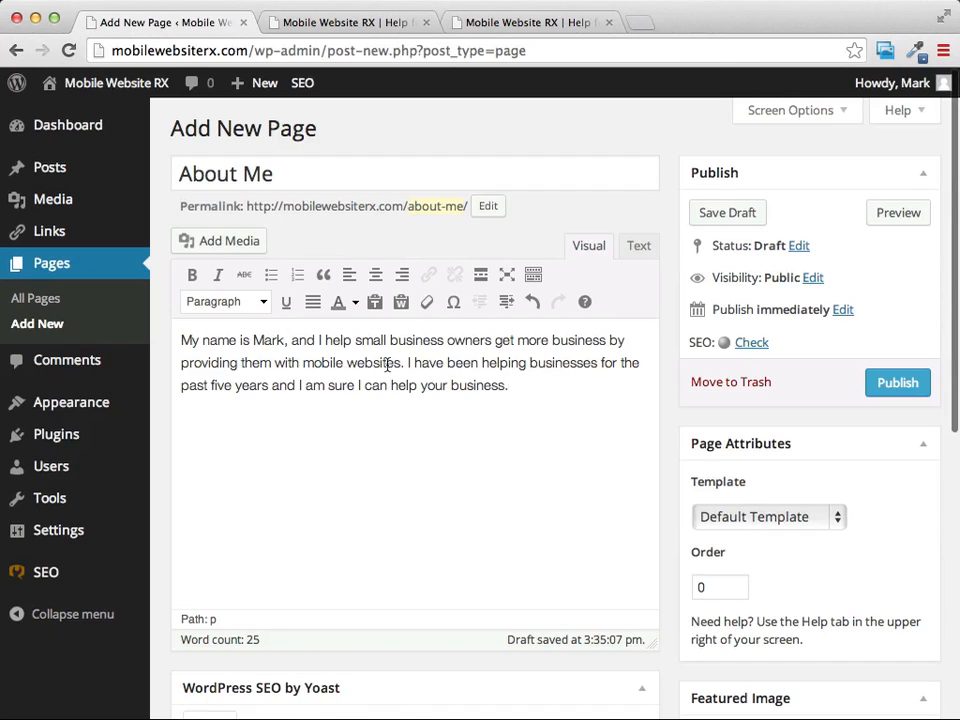
Step: Make the words "mobile websites" in the body italic and bold, and publish the About Me page
drag(303, 363, 402, 363)
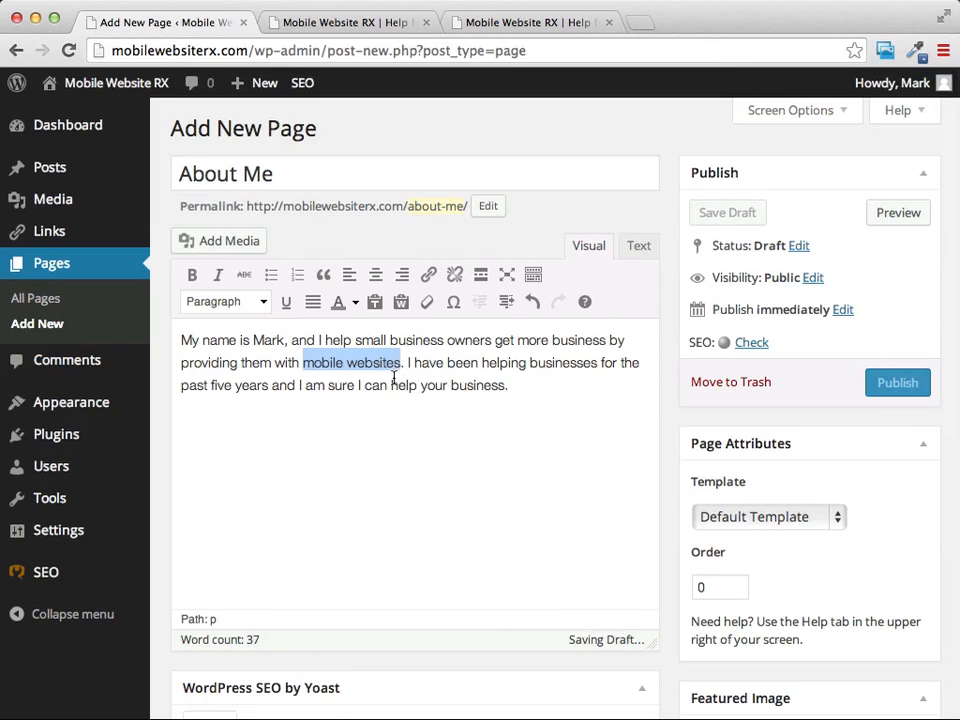
click(219, 276)
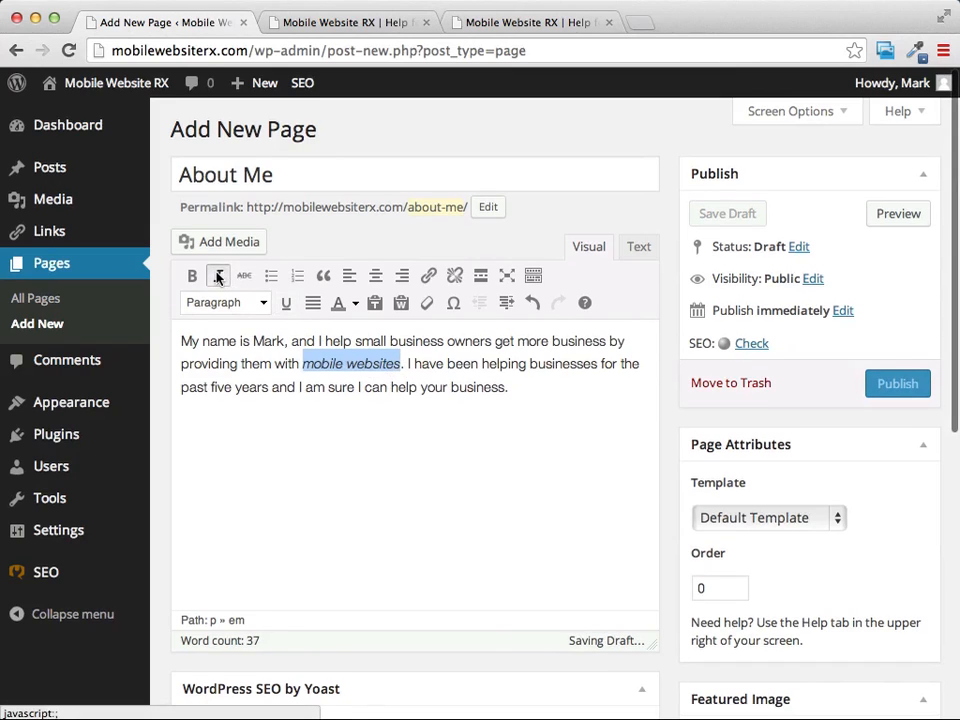
click(194, 276)
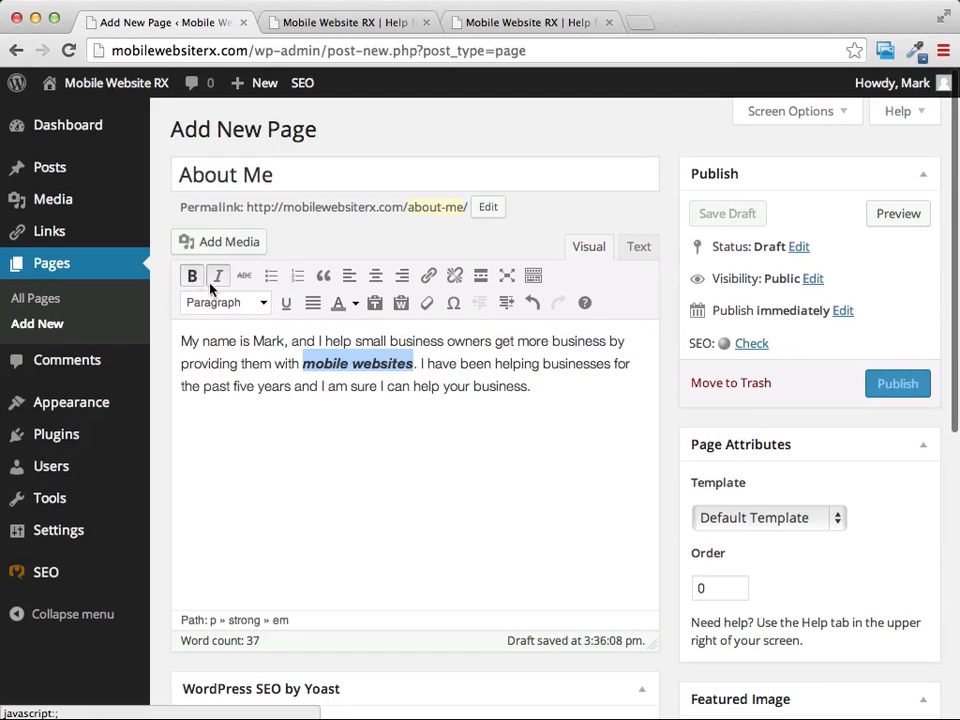
click(546, 392)
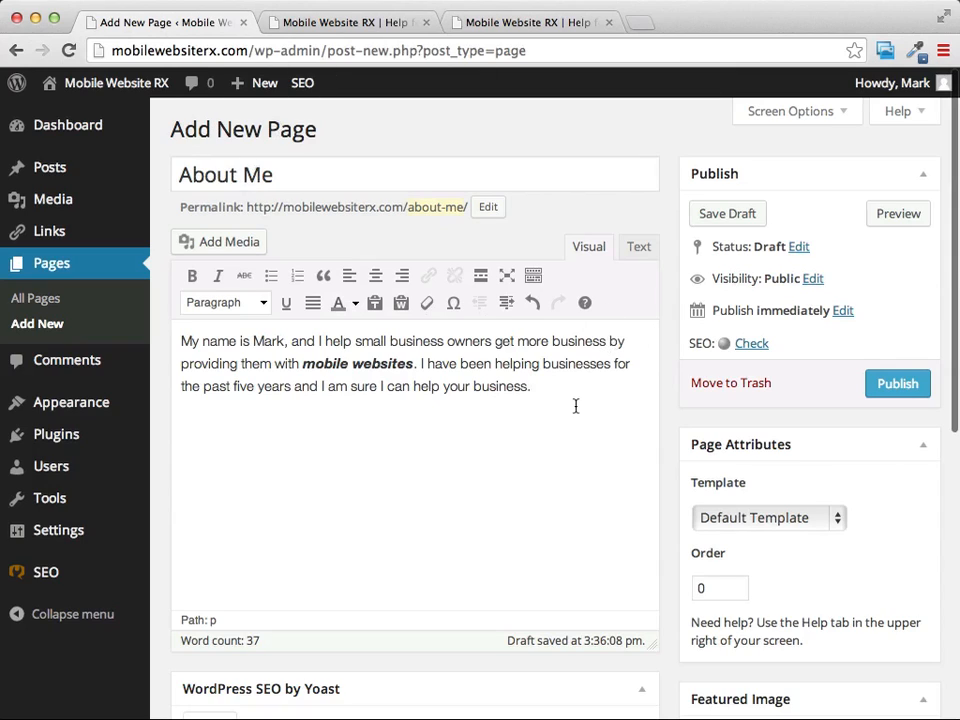
click(888, 387)
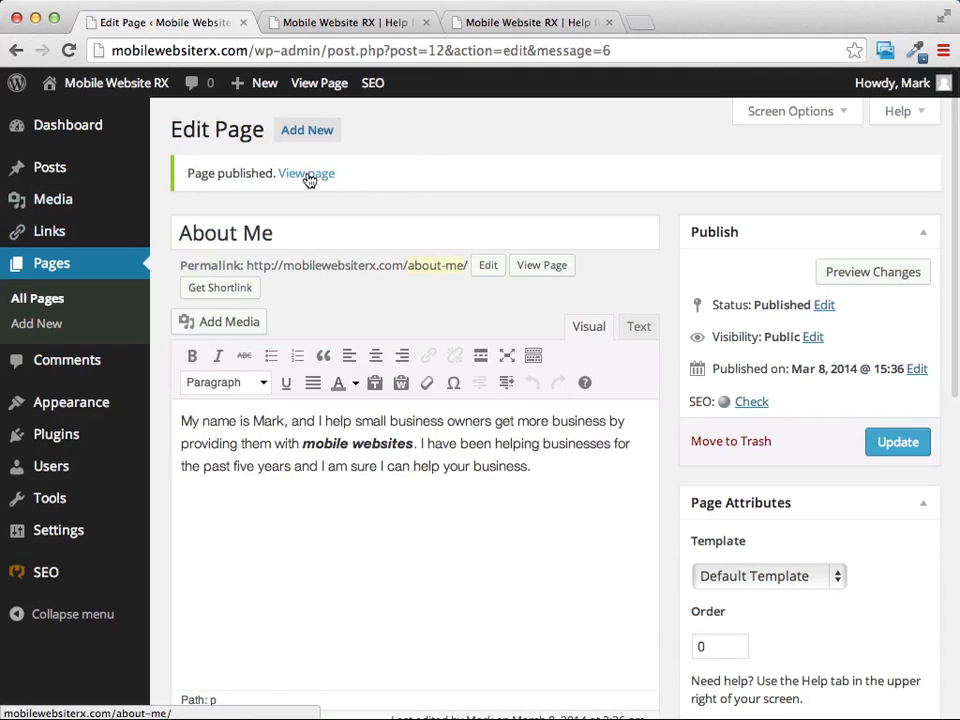
Step: Reload the live site's home page, open About Me from its navigation bar and look over the page
click(545, 22)
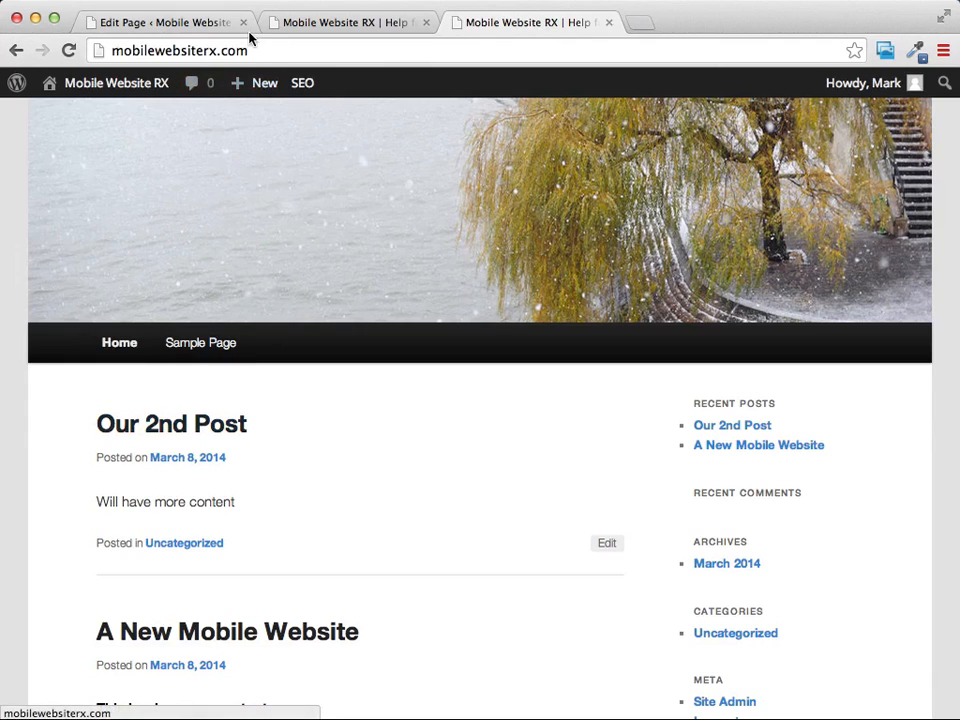
click(343, 187)
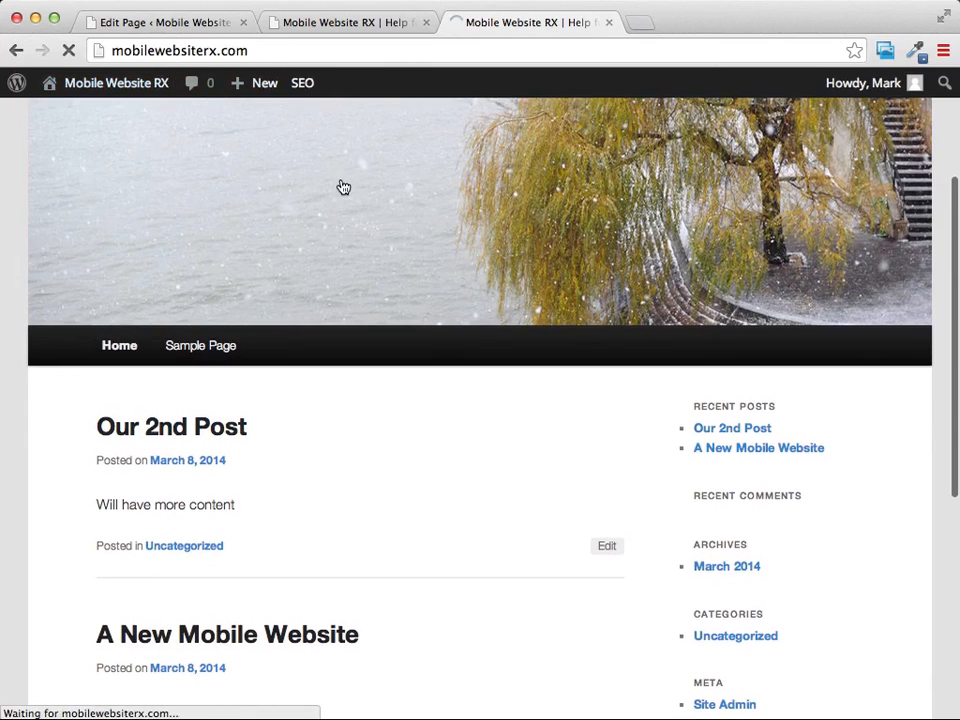
scroll(387, 154, down, 4)
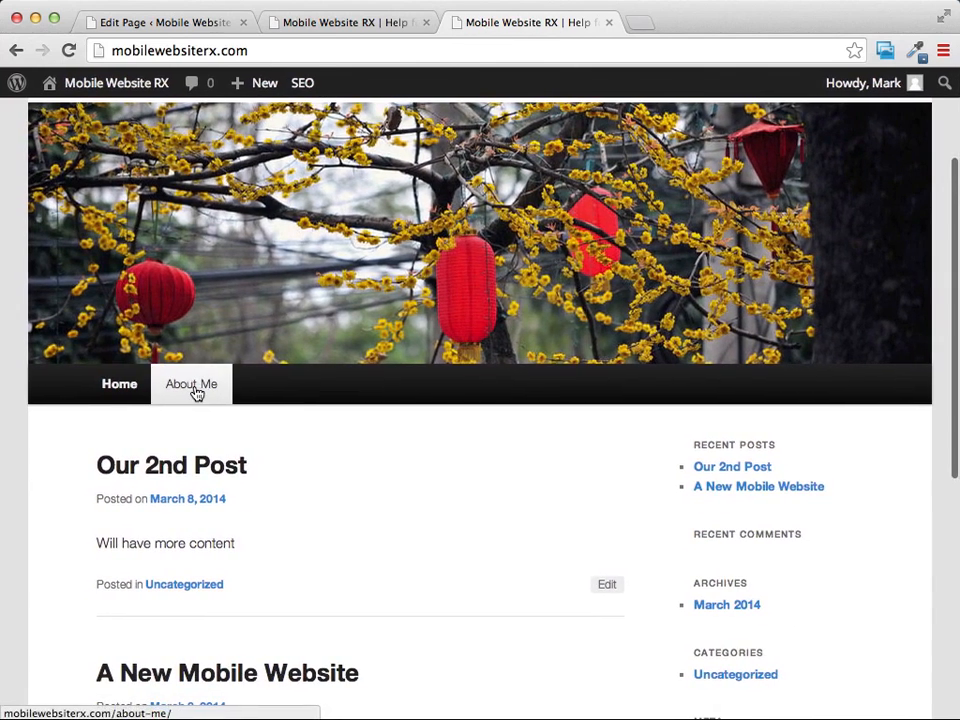
click(197, 394)
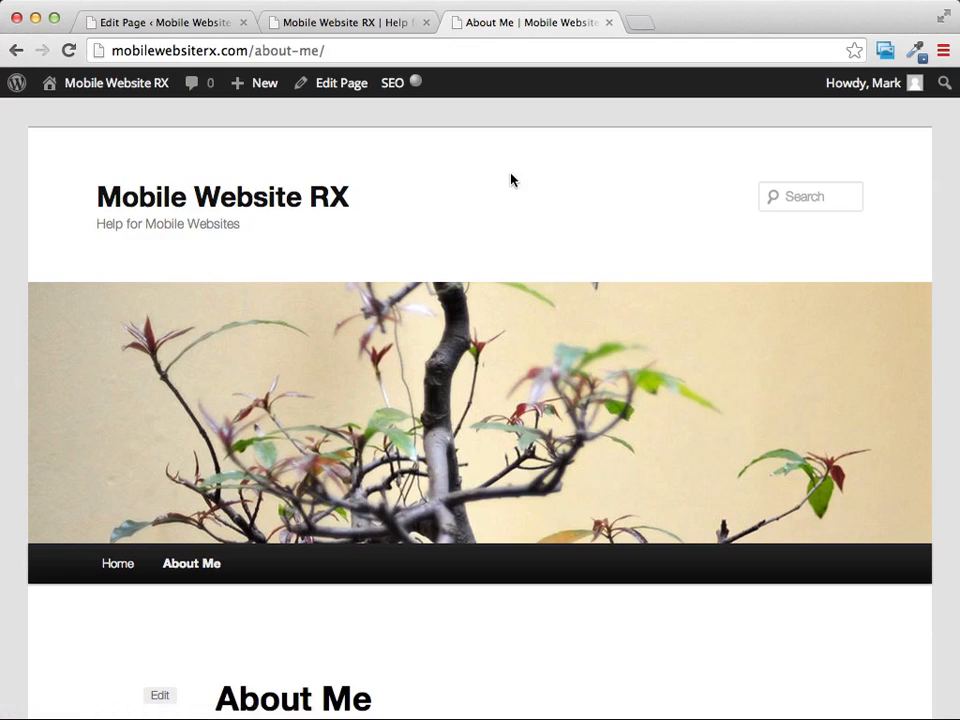
scroll(511, 180, down, 5)
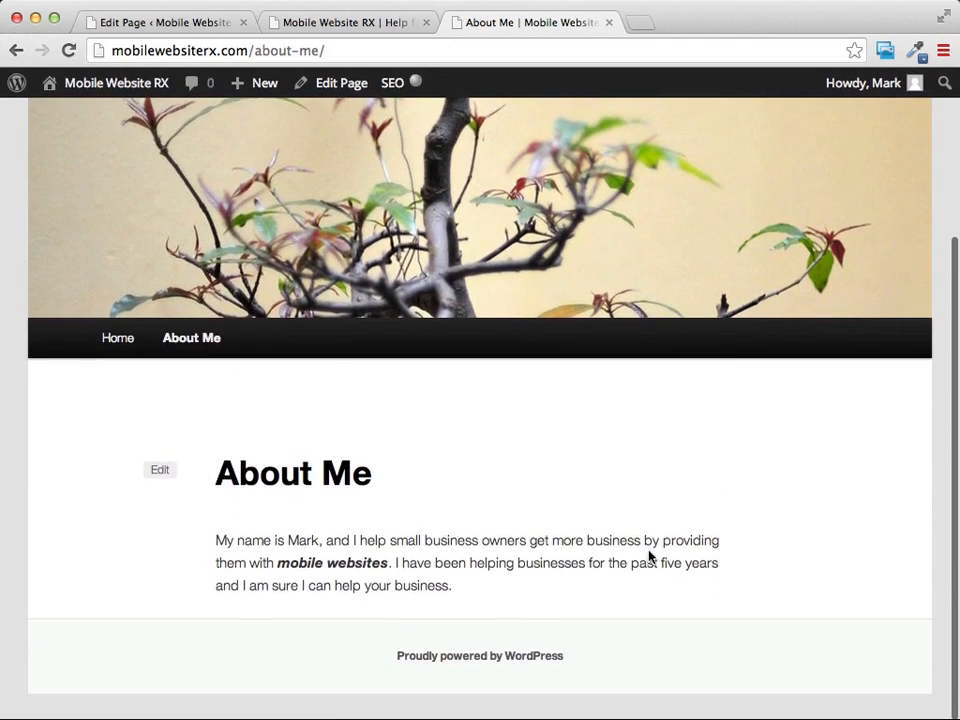
scroll(458, 535, up, 5)
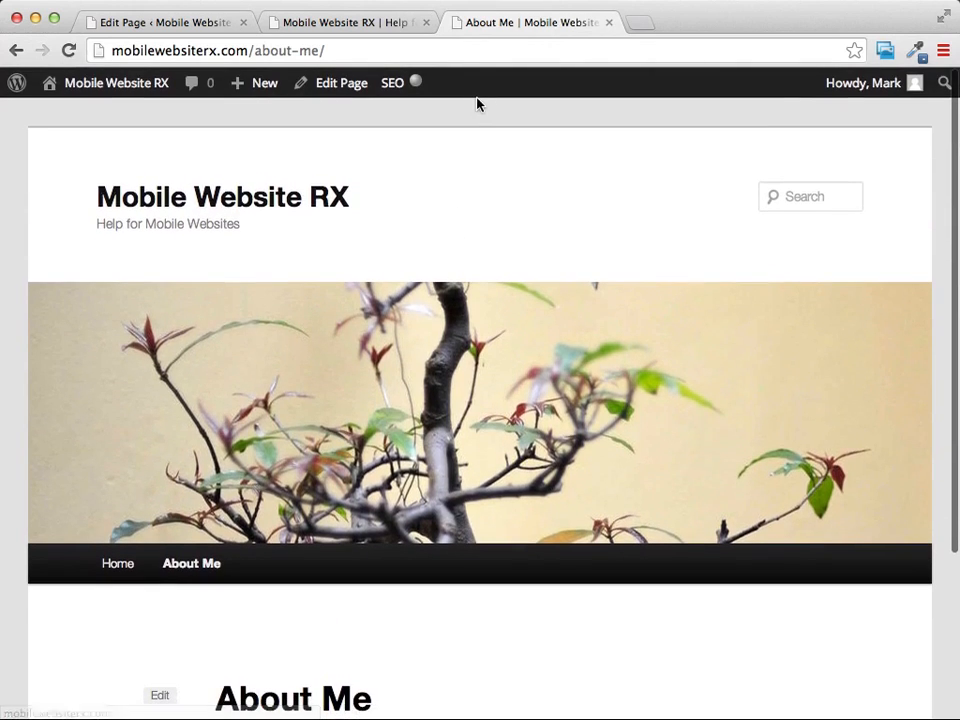
Step: Return to the admin area and review the list of pages and the list of posts
click(364, 22)
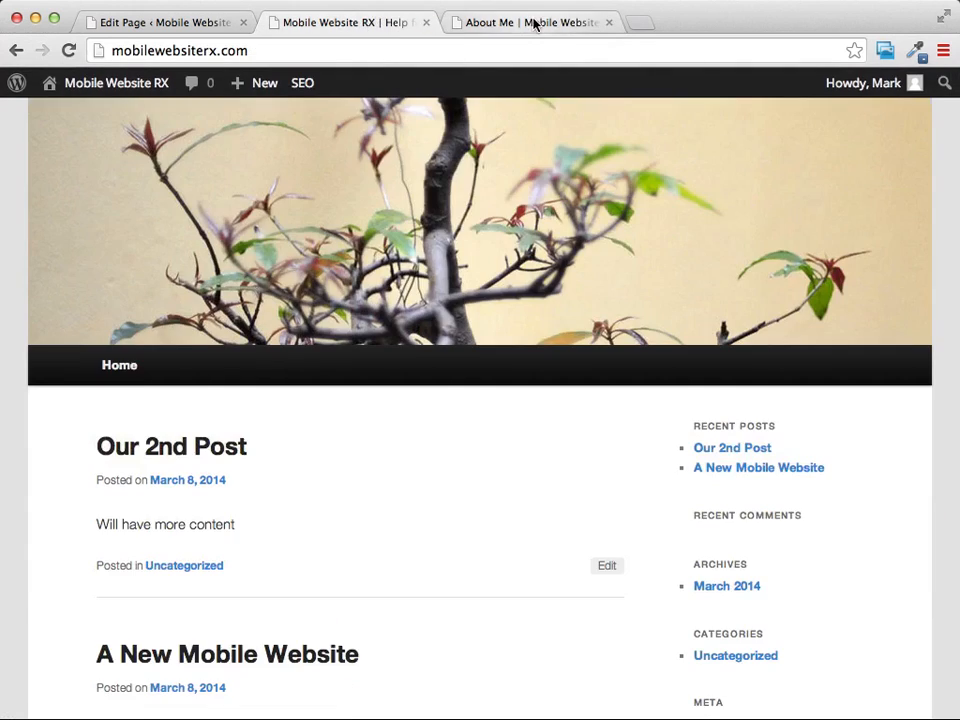
click(531, 22)
click(145, 22)
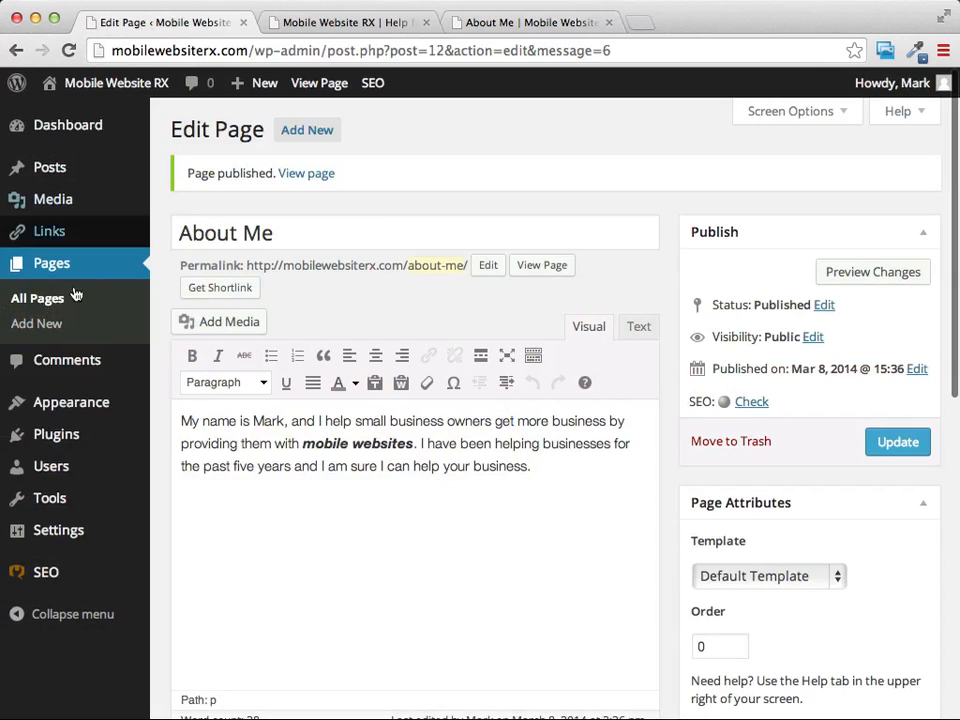
click(49, 270)
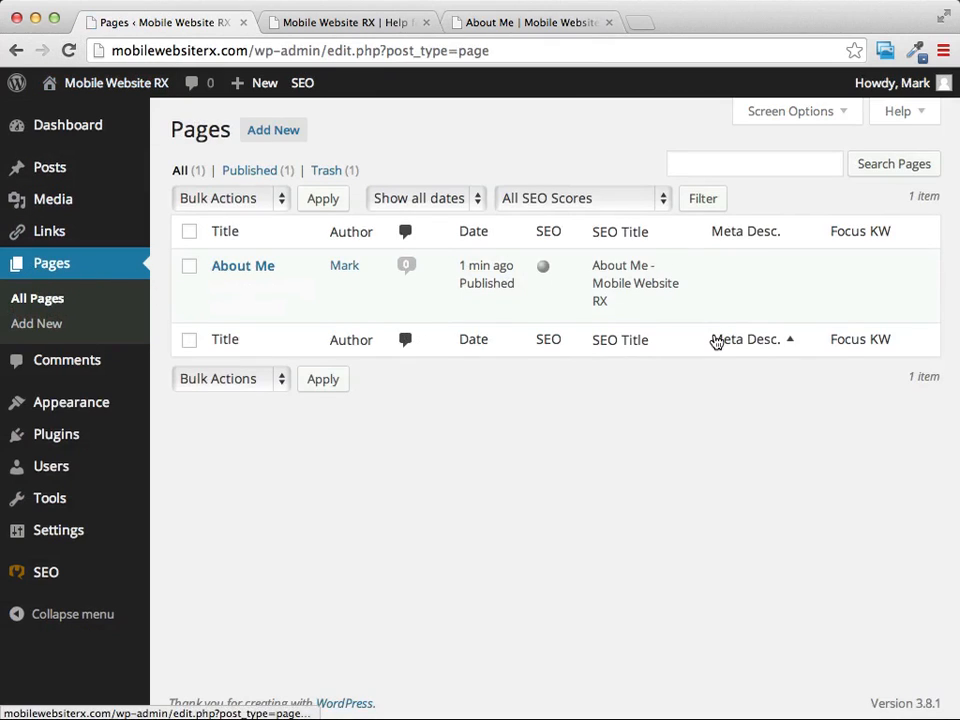
click(60, 178)
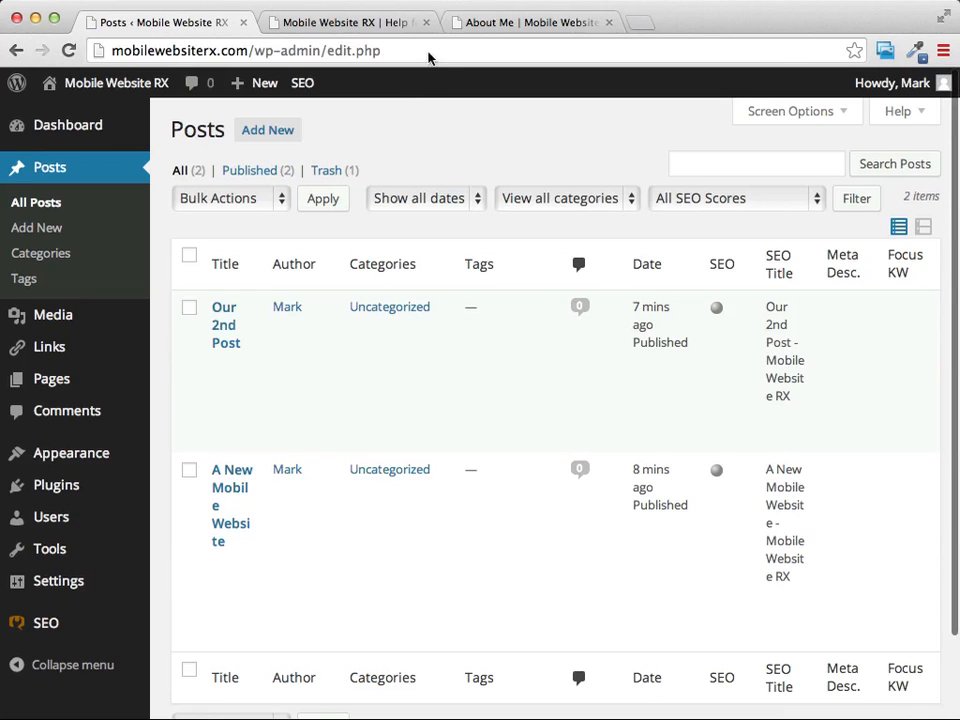
Step: Compare the live About Me page with the posts and sidebar sections on the home page
click(332, 24)
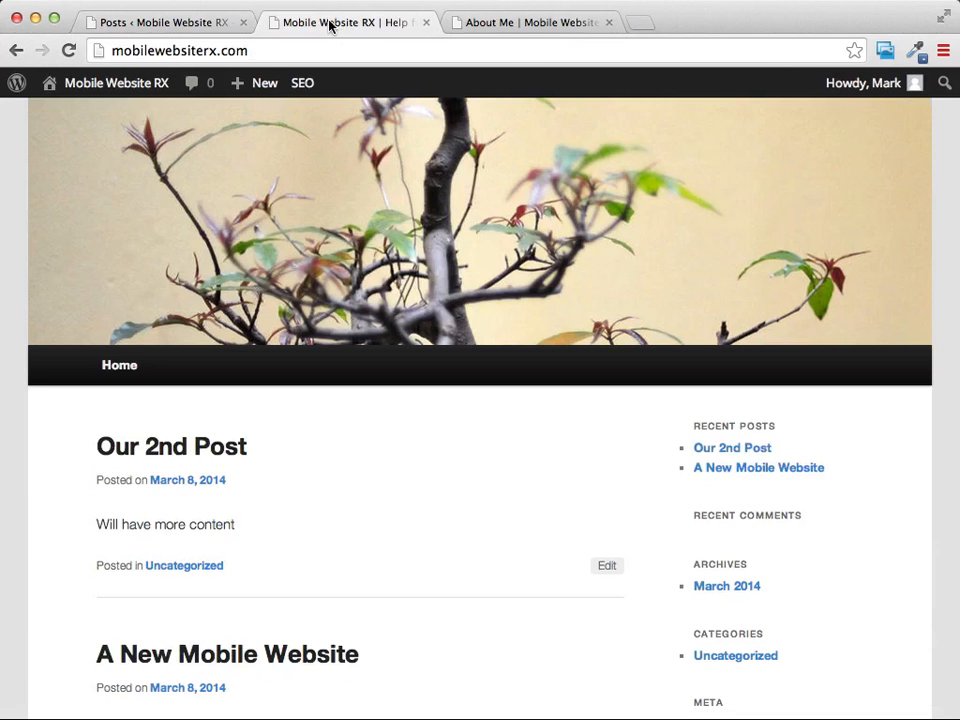
click(555, 22)
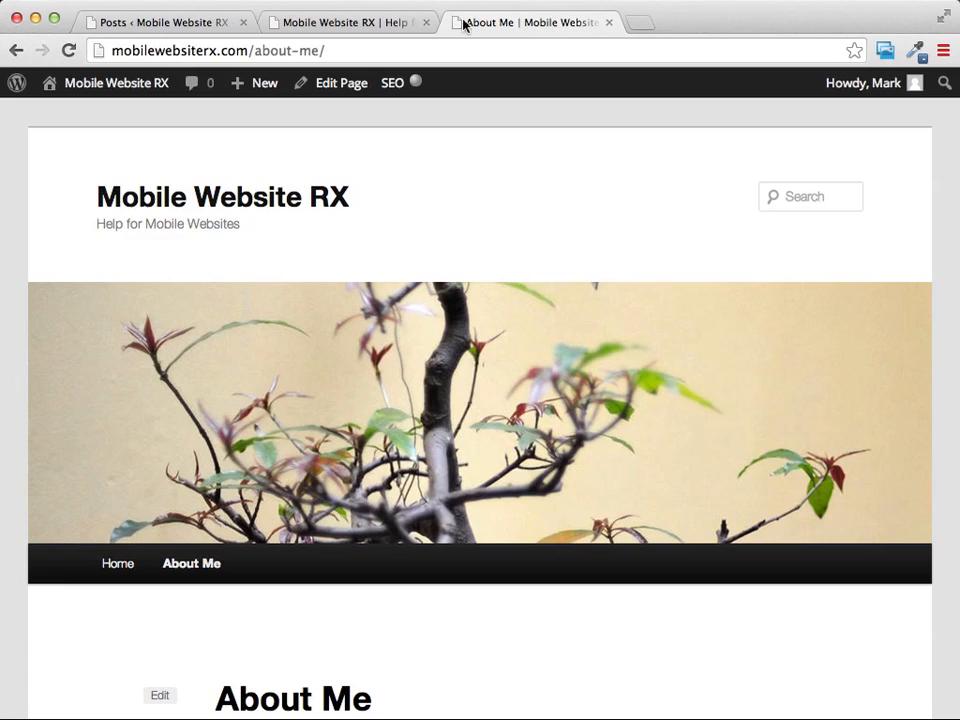
scroll(362, 219, down, 2)
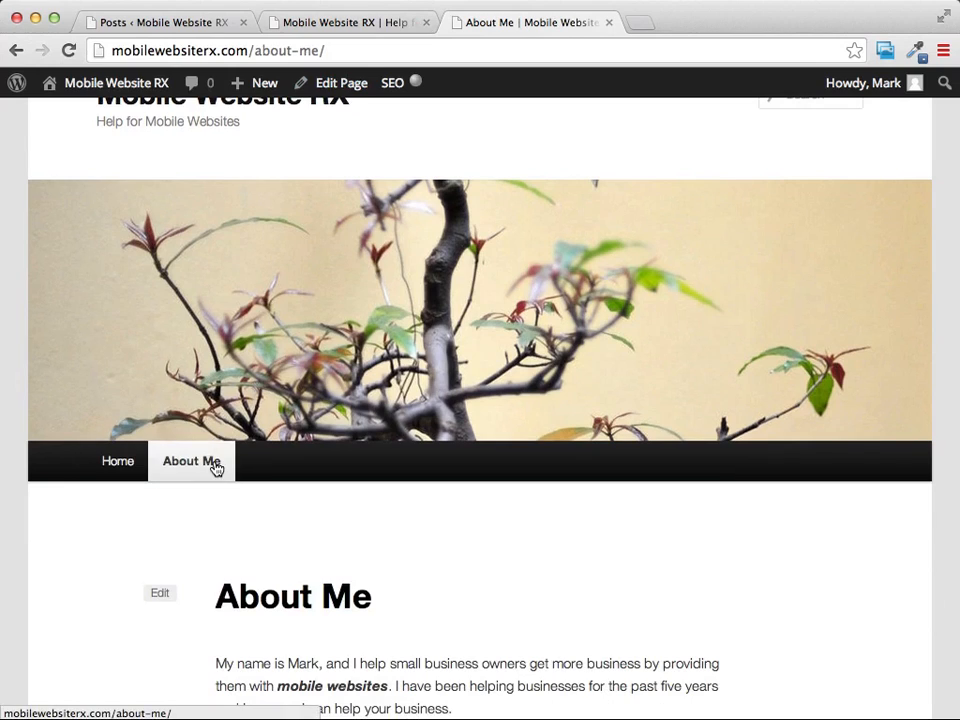
click(360, 22)
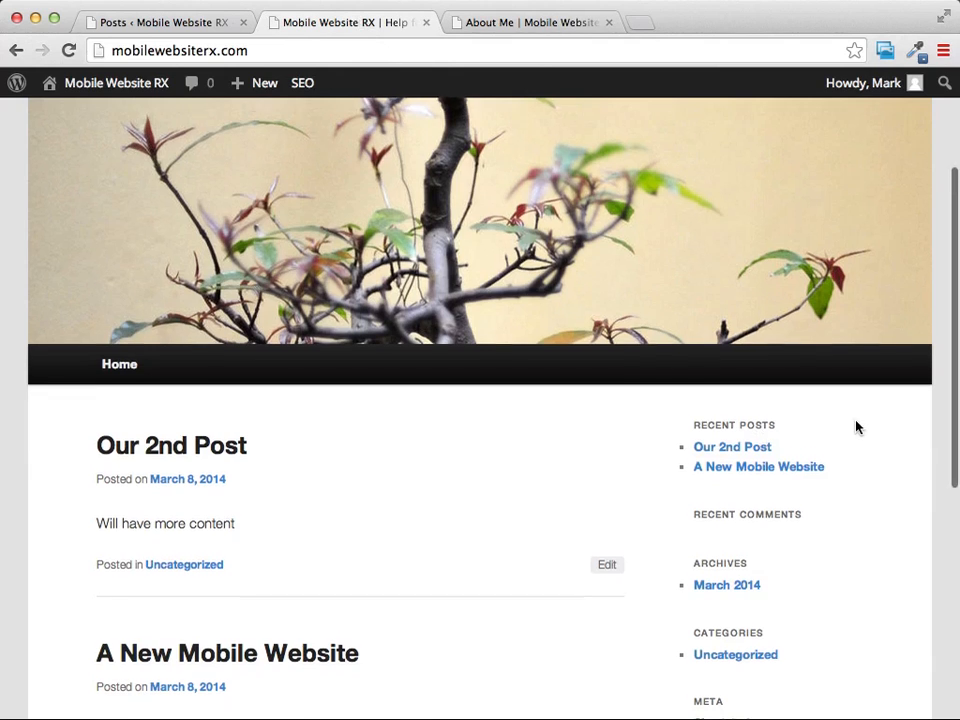
scroll(857, 426, down, 2)
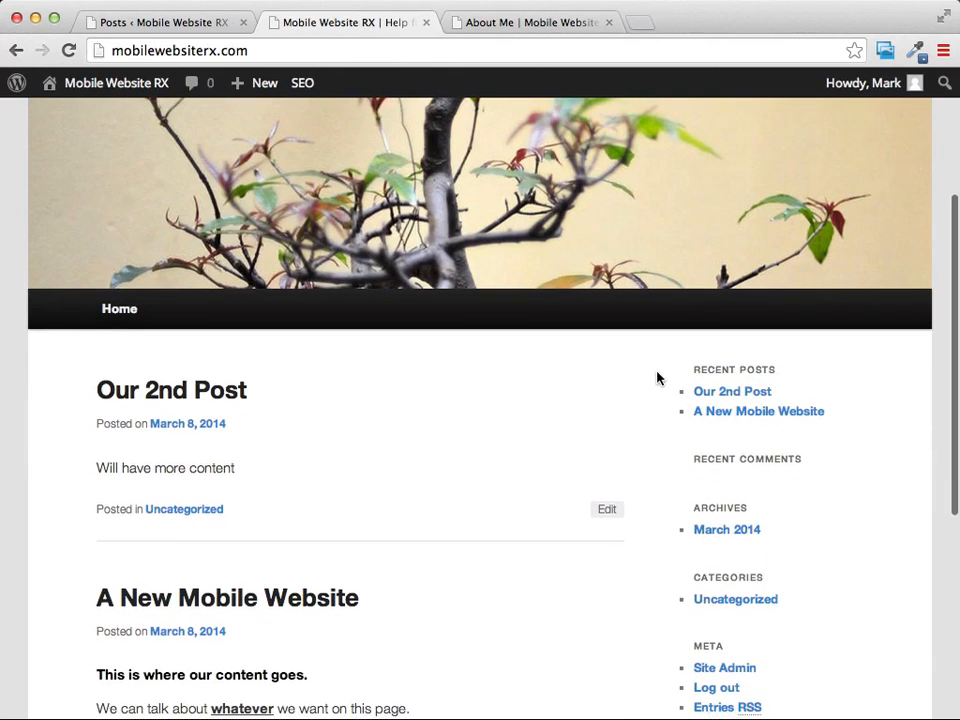
scroll(880, 423, down, 3)
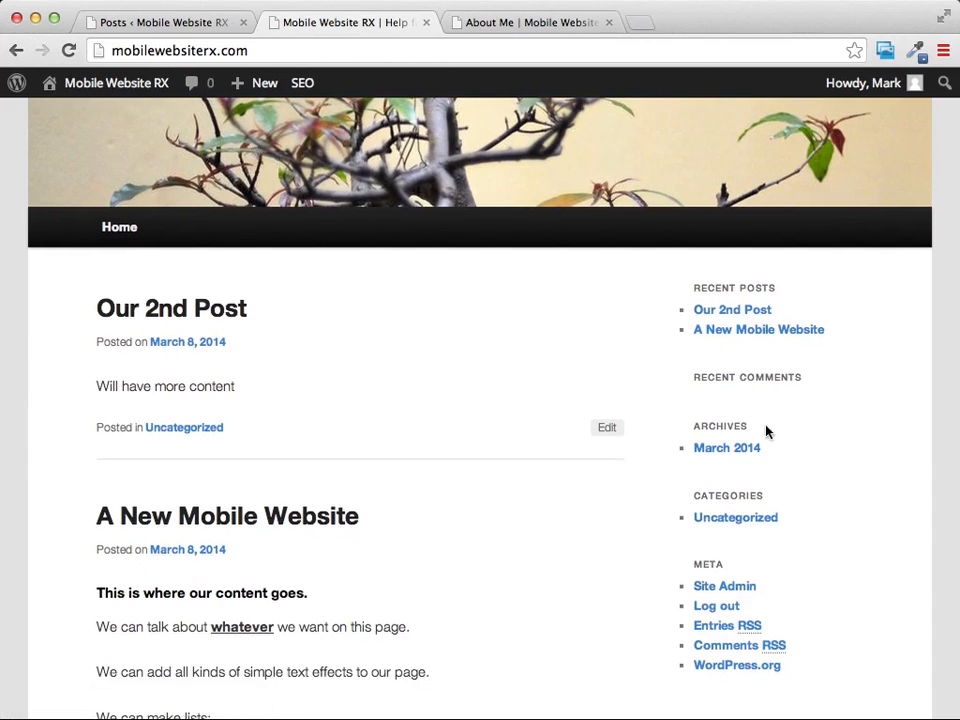
scroll(834, 499, up, 5)
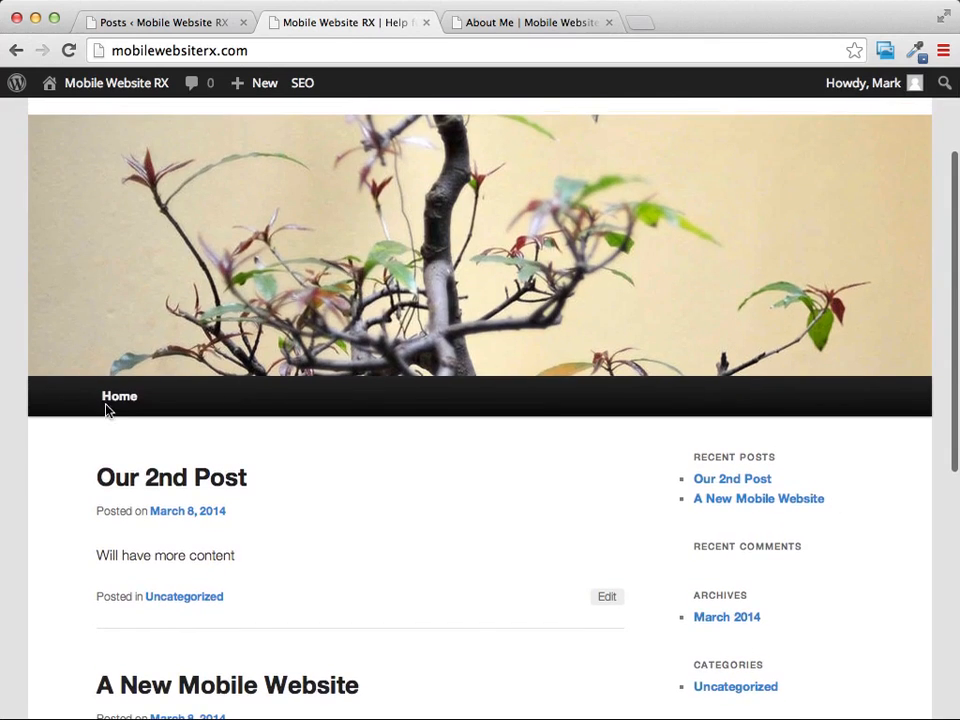